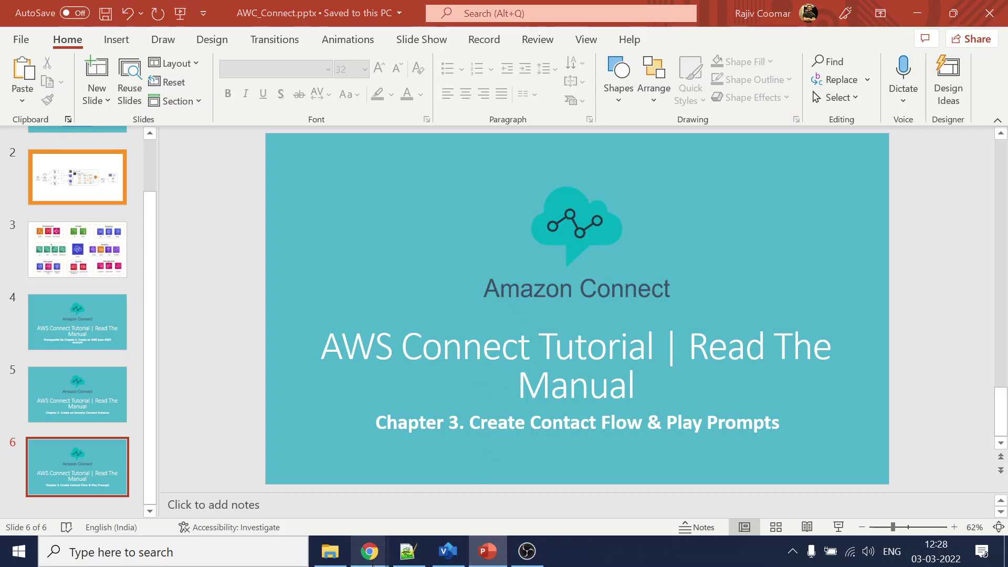
Step: Switch to Visio and review the MainFlow page of the callflow.vsdx diagram
mouse_move(369, 551)
left_click(306, 500)
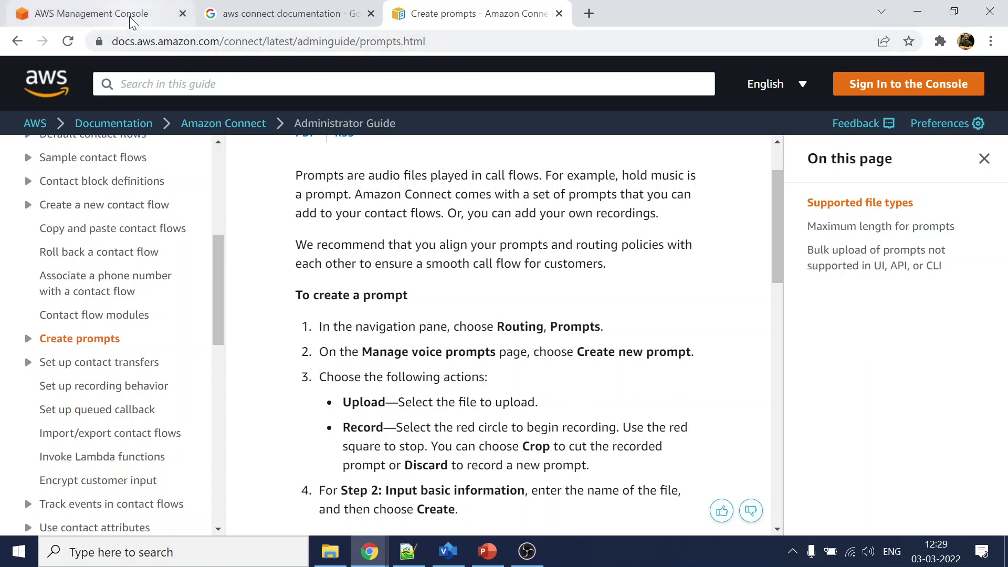
left_click(448, 551)
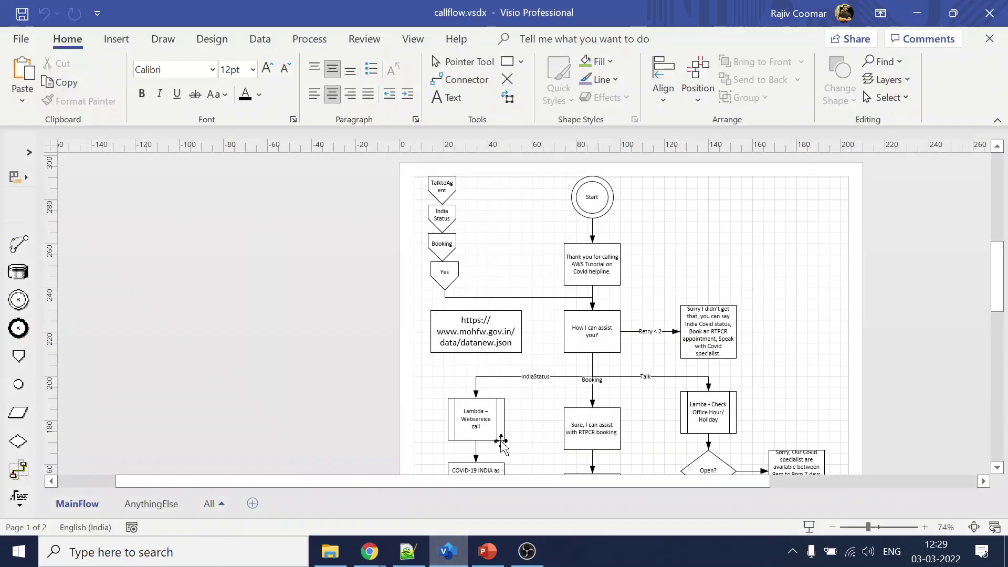
left_click_drag(684, 485, 724, 489)
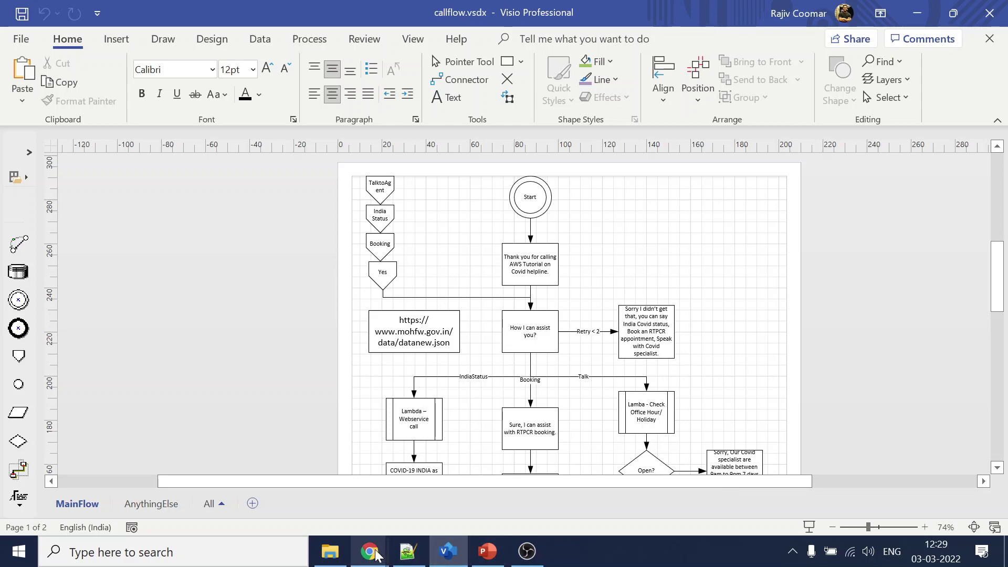
Step: Switch to Chrome and open the Amazon Connect service by searching the AWS Management Console for "conn"
mouse_move(375, 554)
left_click(294, 488)
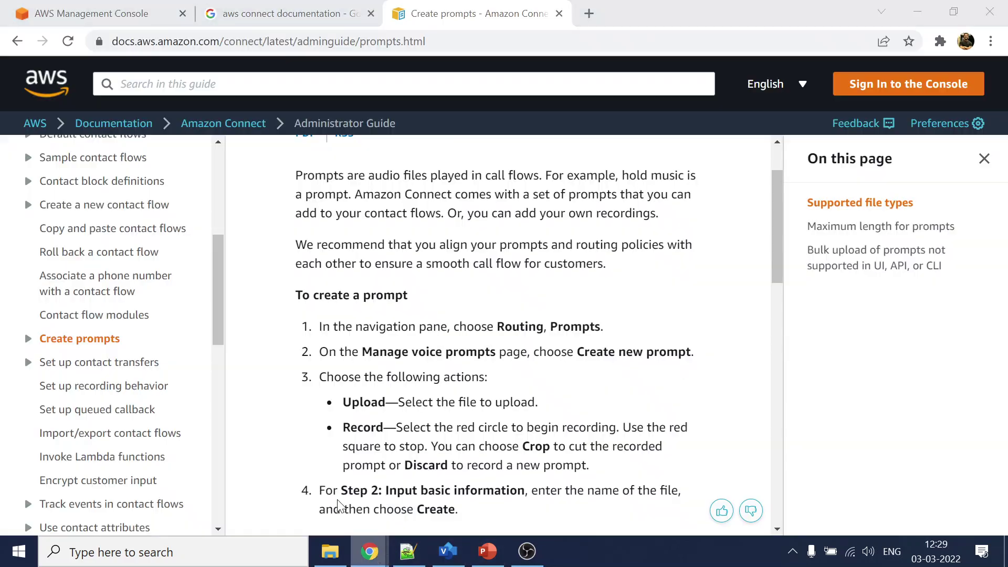
left_click(92, 9)
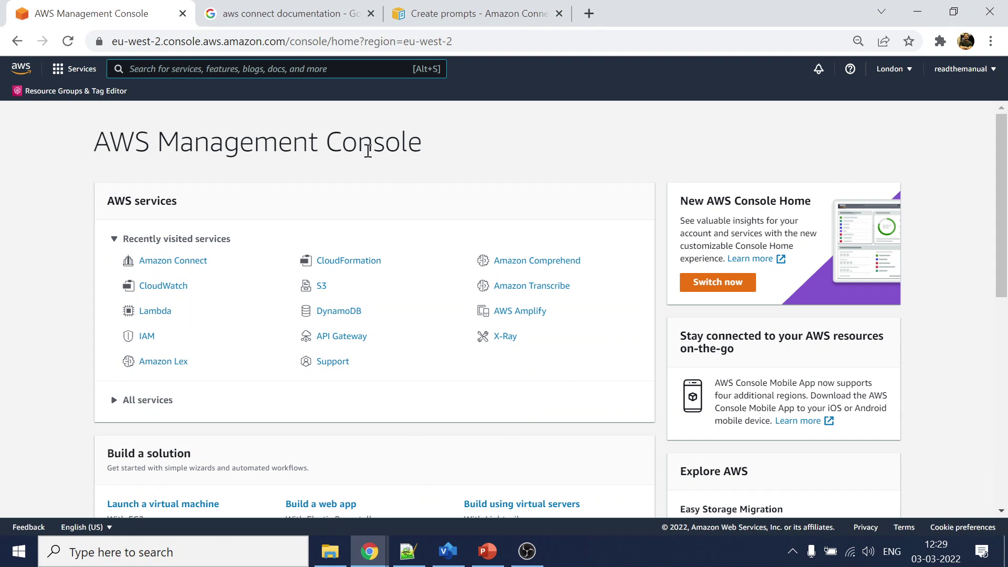
left_click(340, 69)
type("conn")
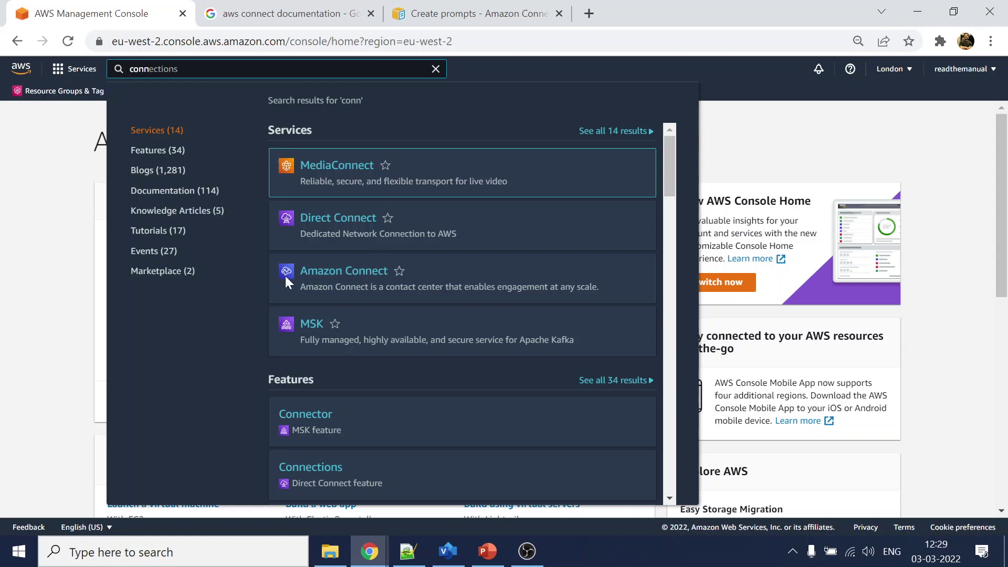
left_click(339, 271)
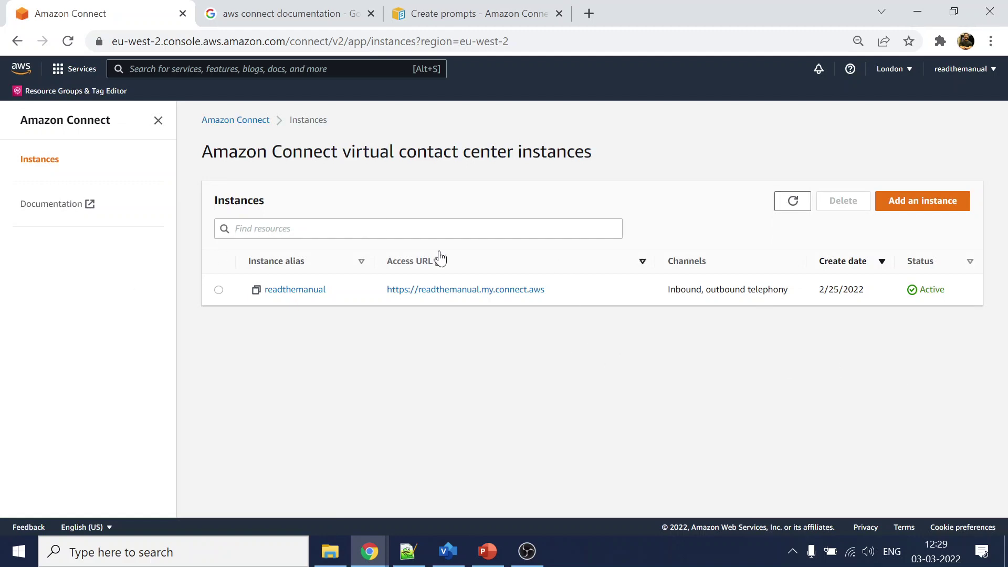
Step: Log in to the readthemanual instance through emergency access and review its list of contact flows
left_click(303, 294)
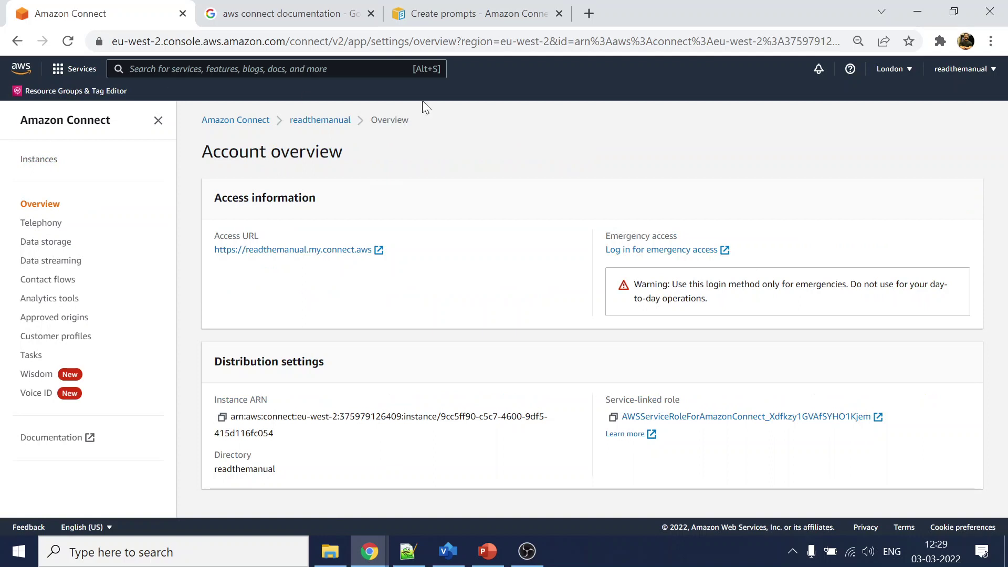
left_click(657, 252)
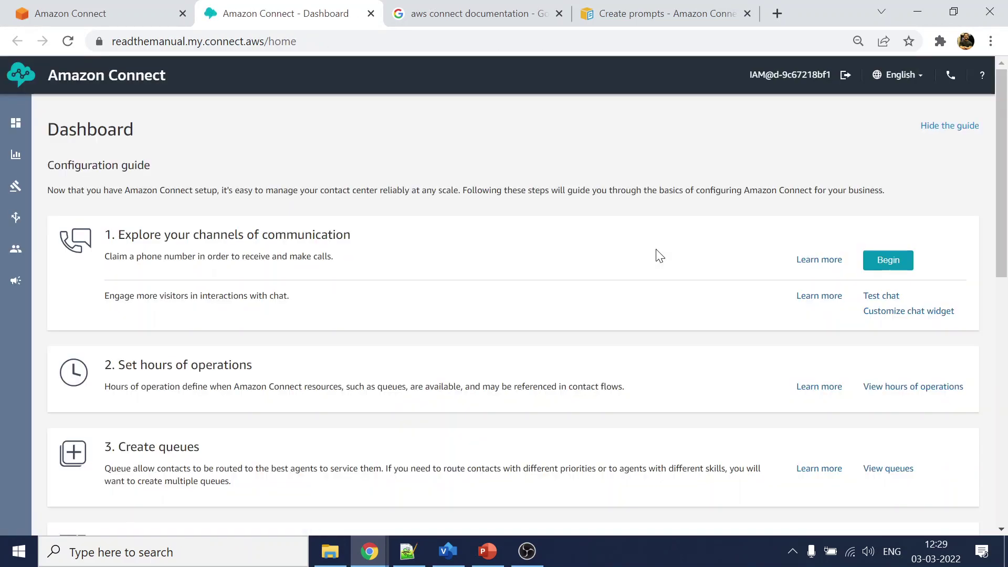
mouse_move(14, 227)
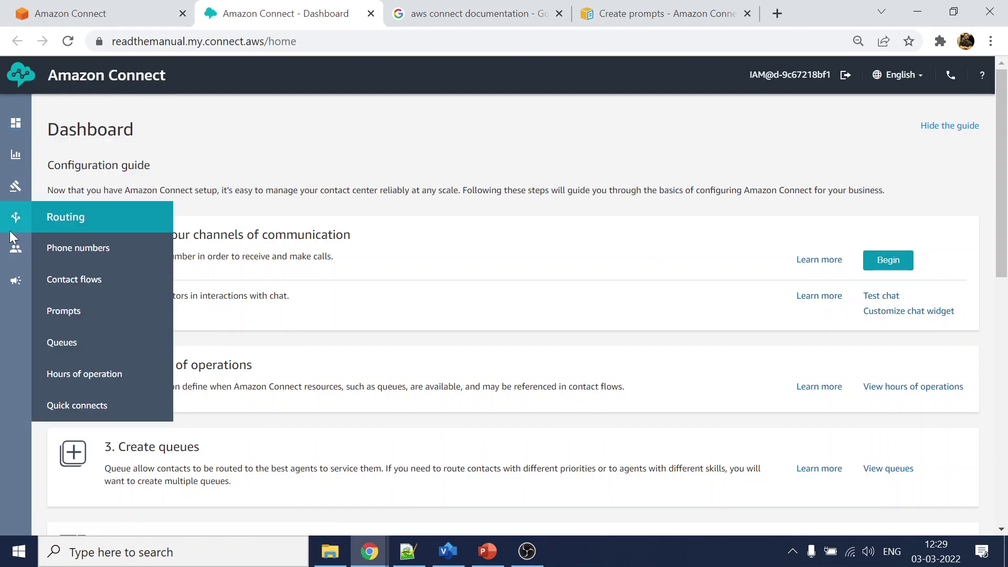
left_click(68, 282)
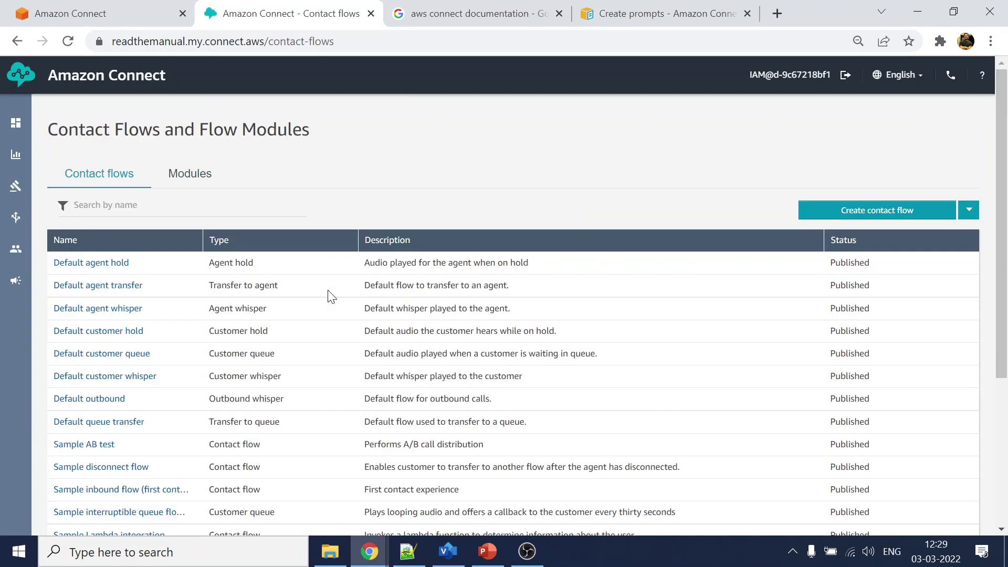
scroll(332, 296, "down", 5)
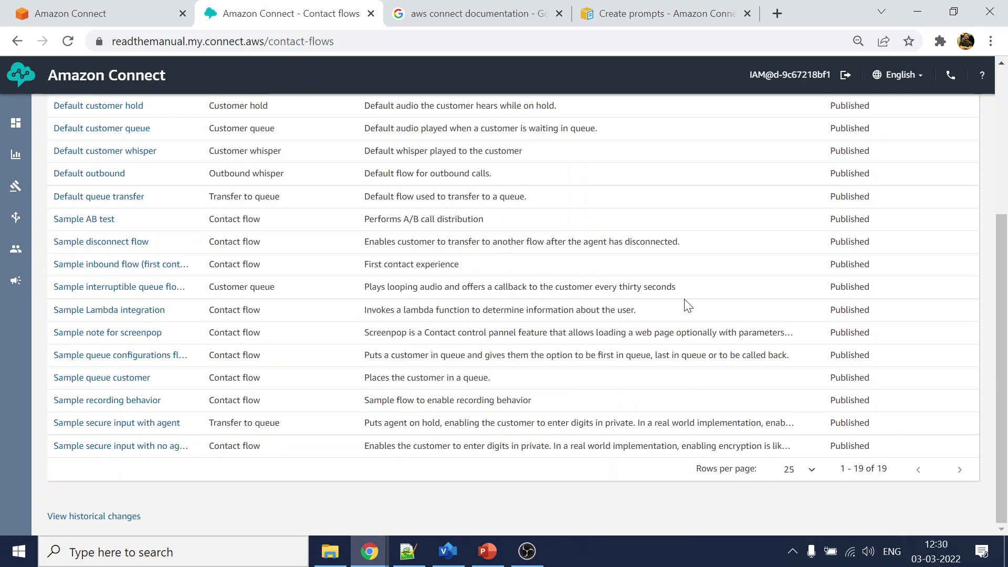
scroll(833, 349, "up", 5)
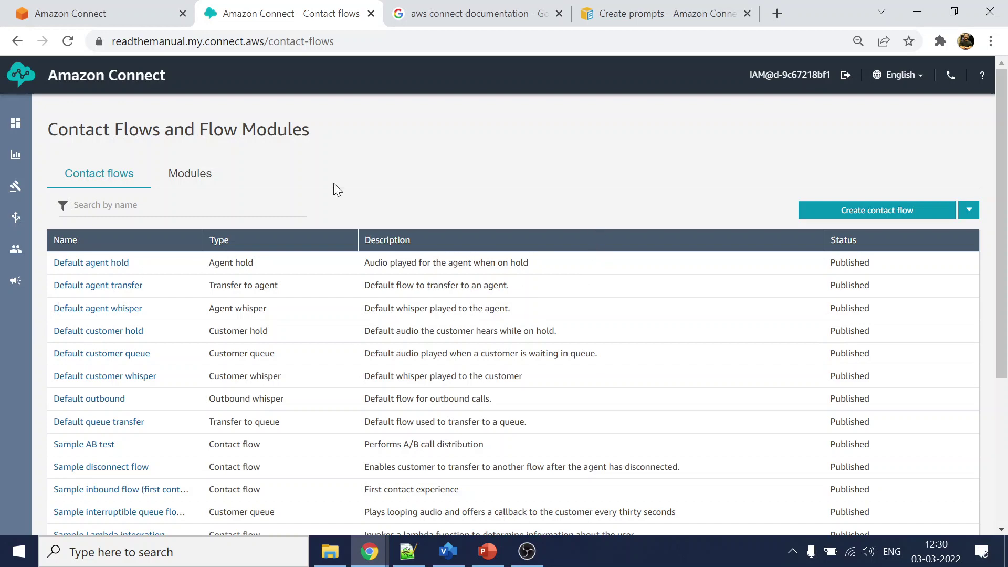
Step: Check the default and sample contact flow topics in the Amazon Connect documentation, and return to the contact flows list
left_click(617, 19)
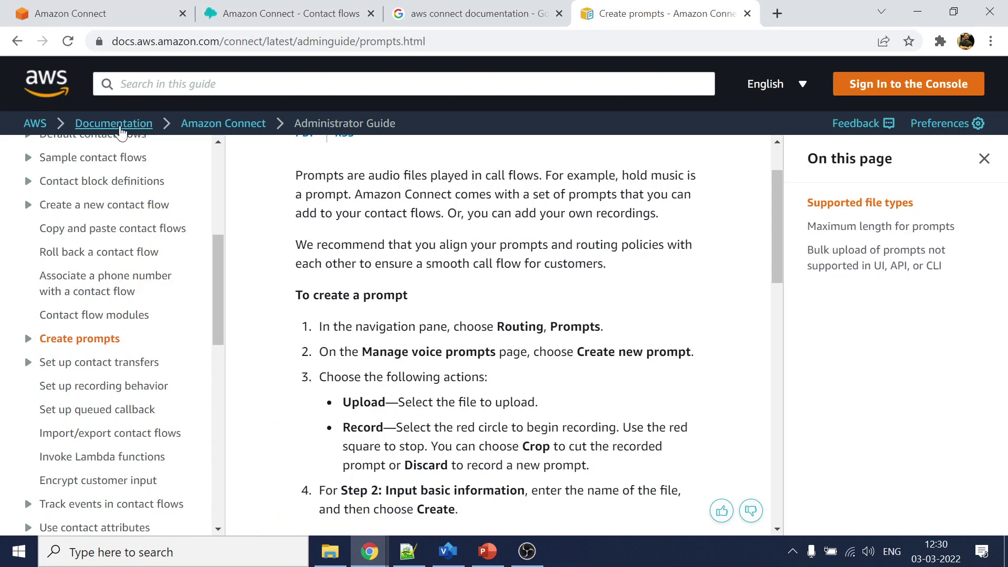
scroll(130, 288, "up", 2)
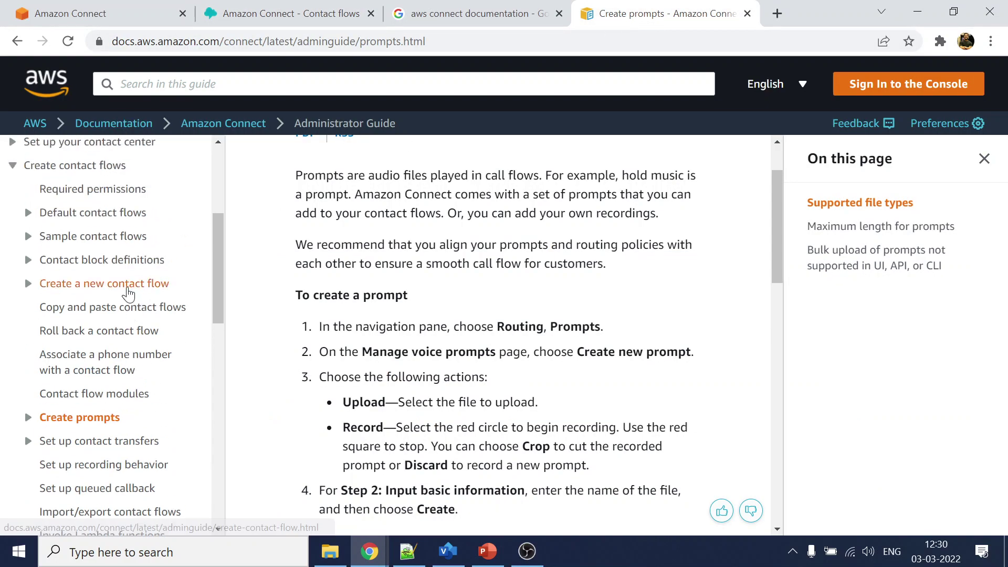
left_click(28, 213)
left_click(27, 212)
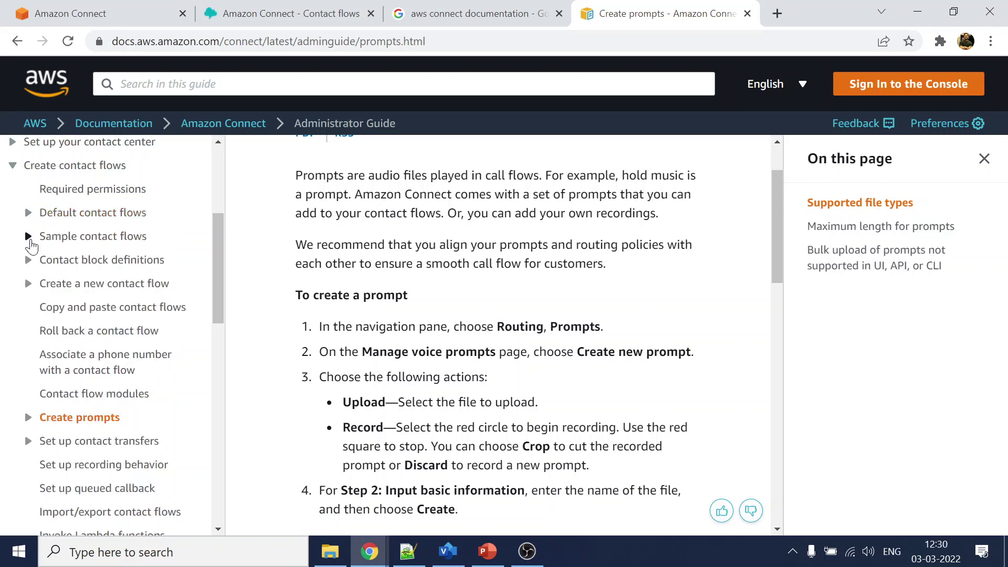
left_click(27, 236)
left_click(29, 237)
left_click(117, 19)
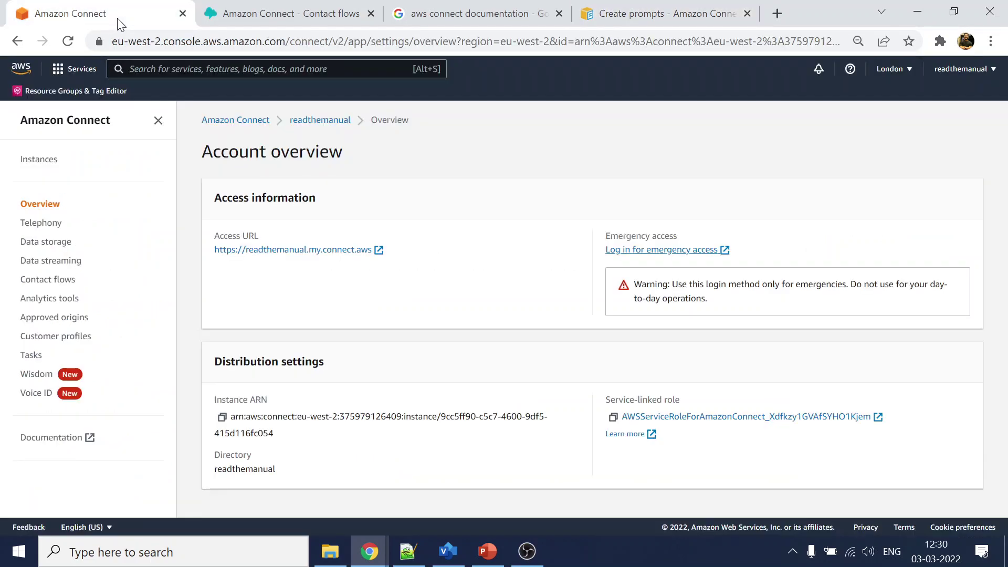
left_click(239, 12)
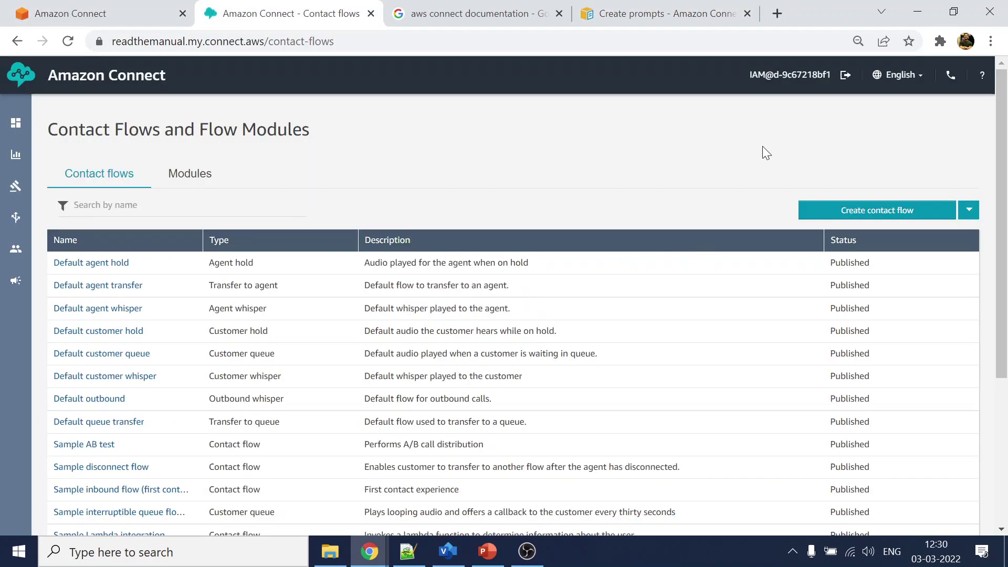
Step: Create a new contact flow and name it MainMenu_IVR
left_click(846, 211)
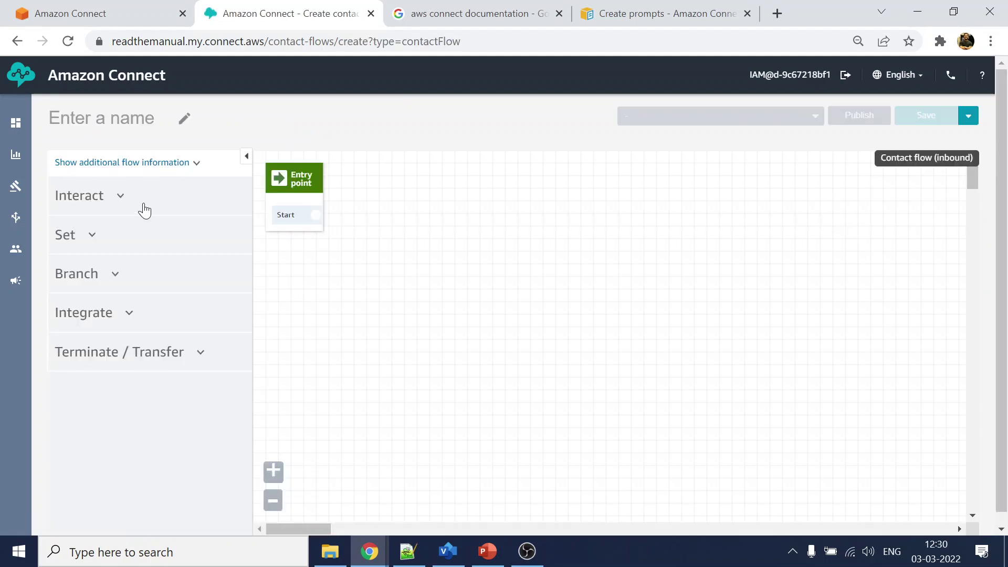
left_click(79, 119)
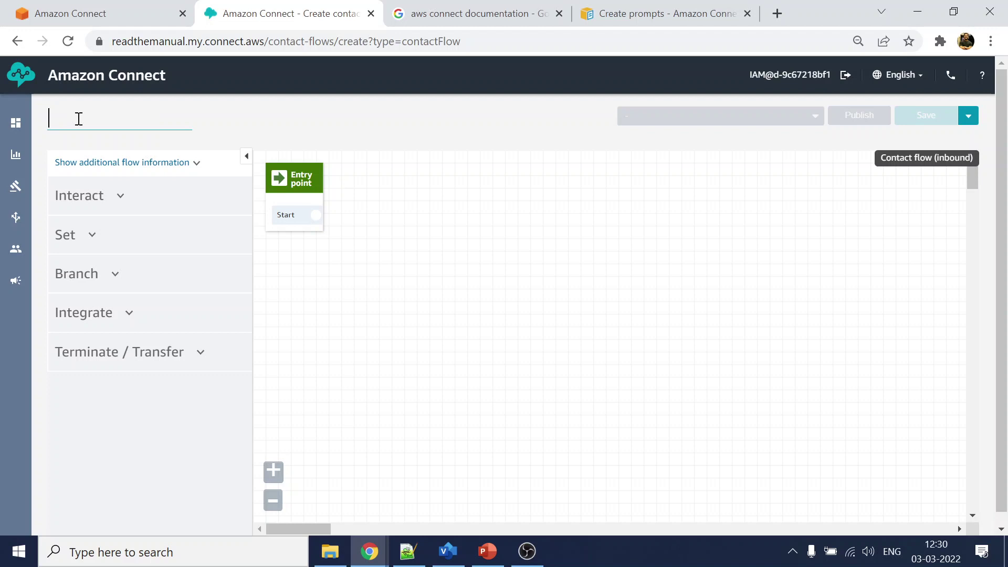
type("Main")
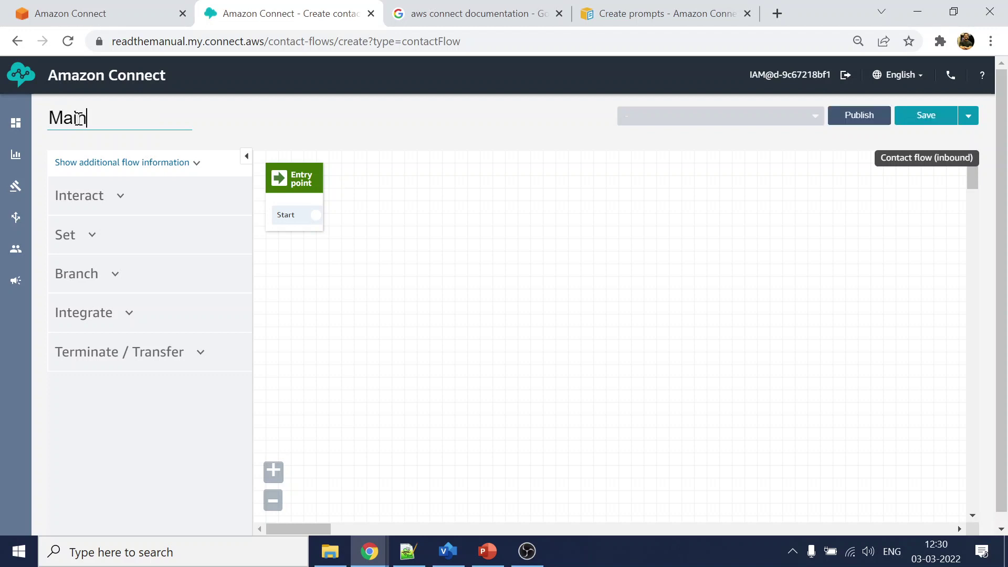
type("Menu")
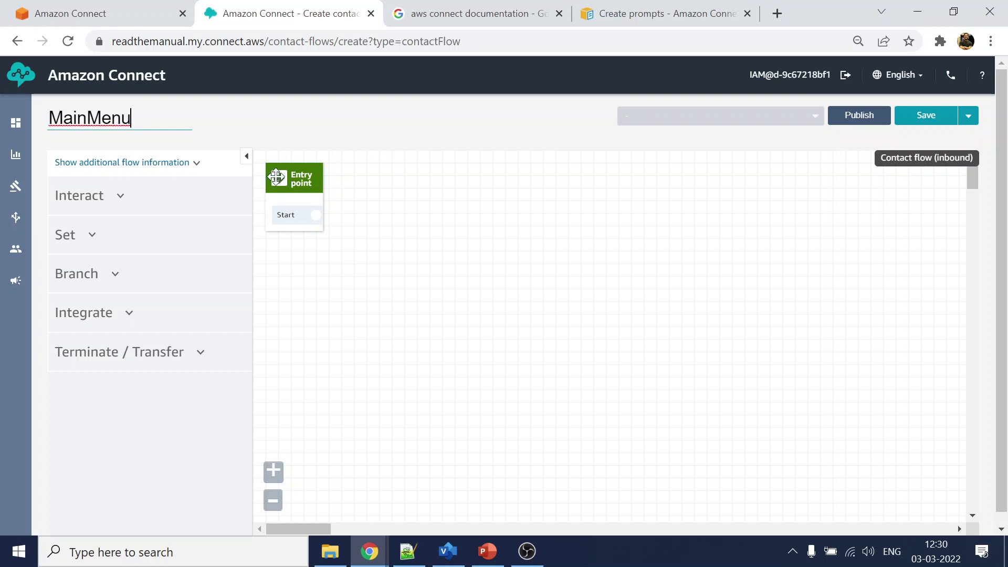
type("_IVR")
left_click(441, 126)
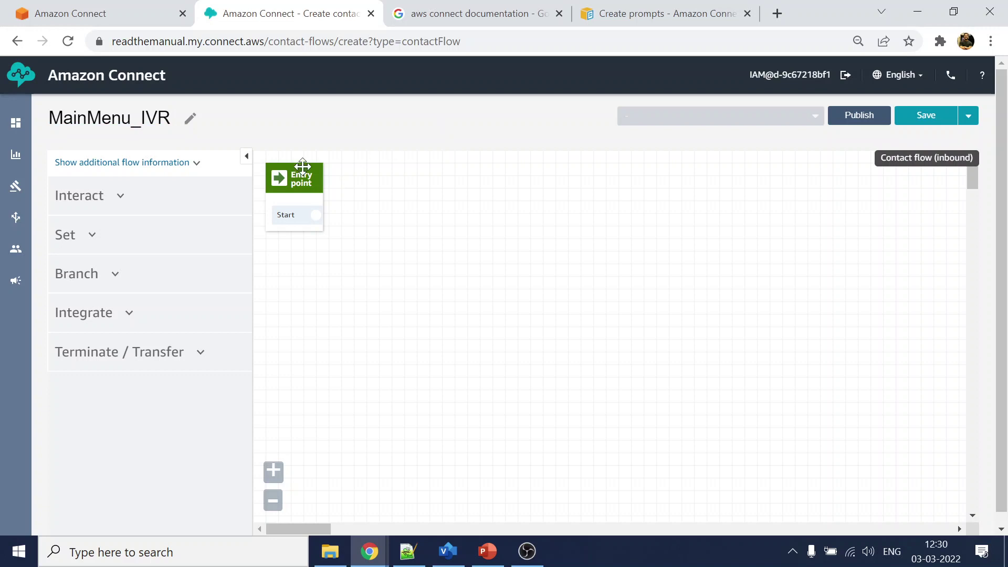
Step: Lower the Entry point block slightly, add a Disconnect block beside it, and connect Start to Disconnect
left_click_drag(301, 175, 304, 215)
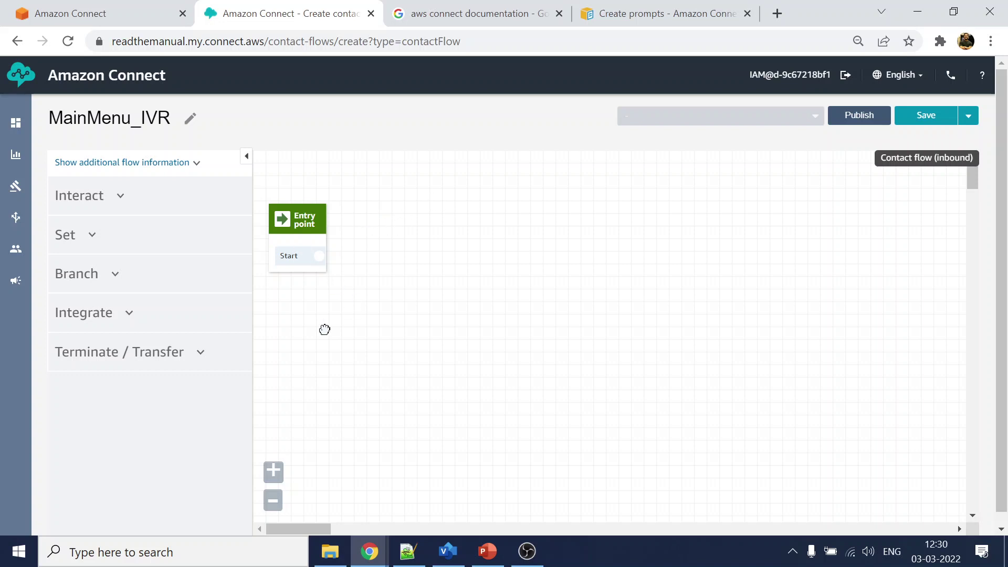
left_click(200, 353)
scroll(173, 396, "down", 2)
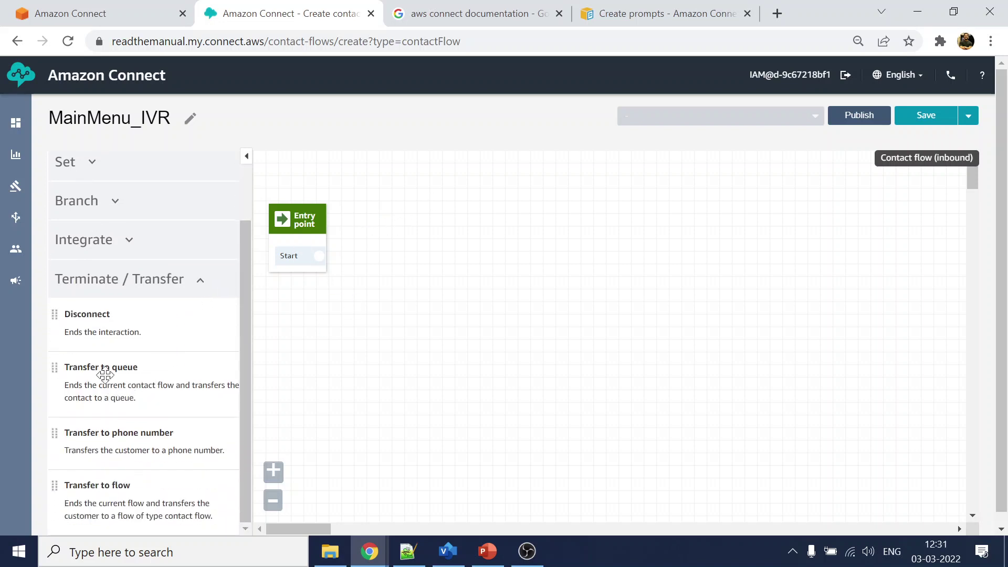
left_click_drag(105, 328, 413, 215)
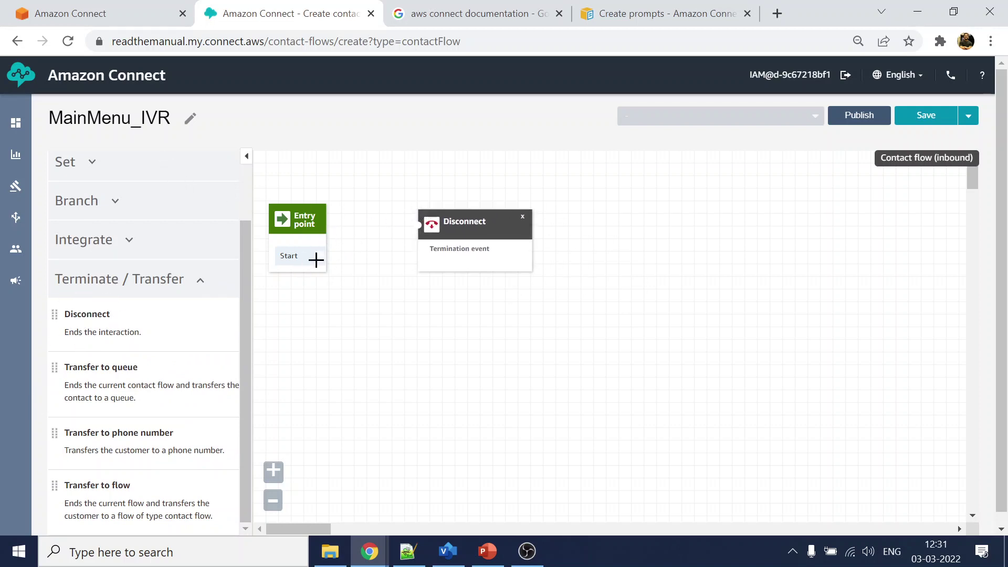
left_click_drag(317, 257, 420, 245)
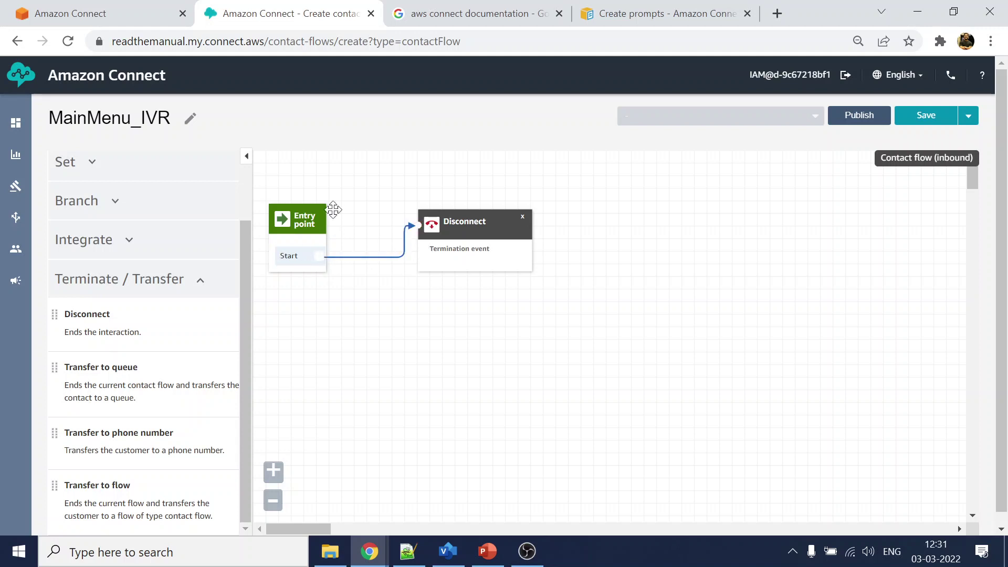
Step: Save and publish the MainMenu_IVR contact flow
left_click(922, 115)
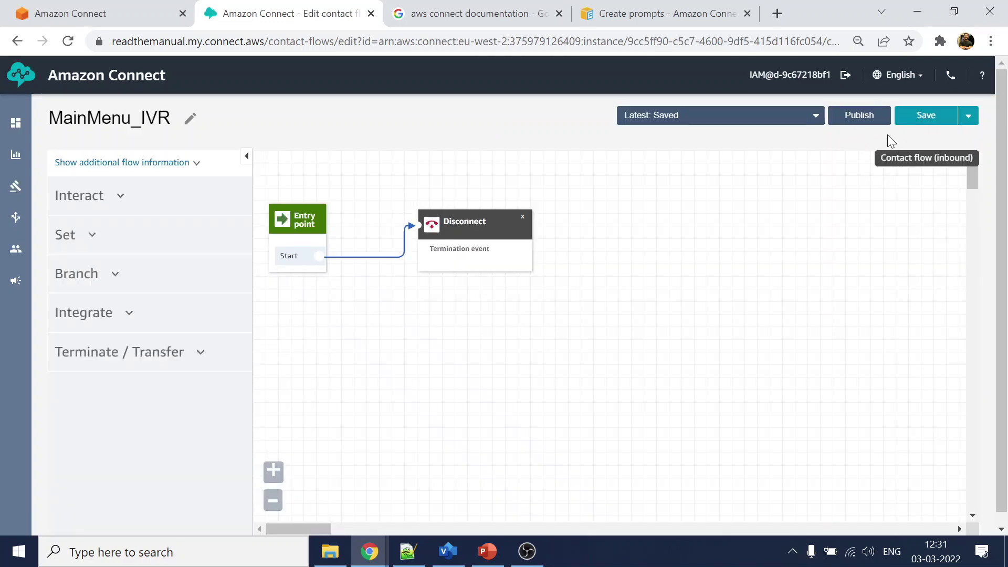
left_click(870, 118)
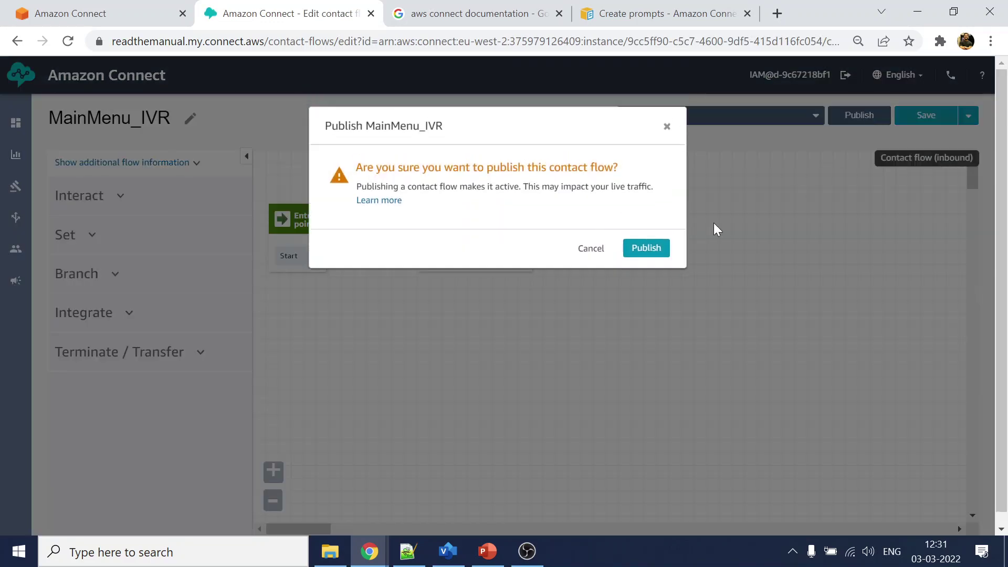
left_click(647, 248)
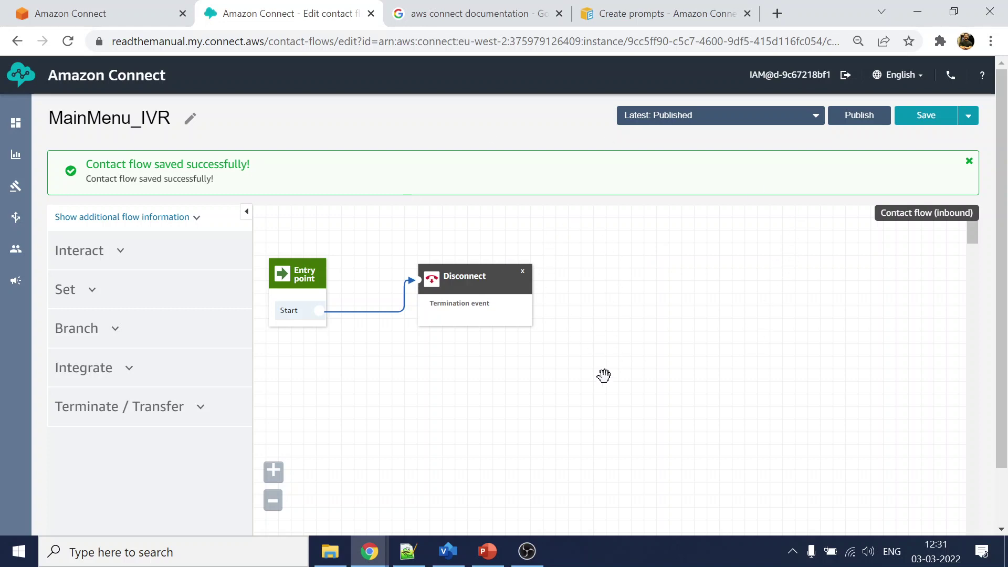
Step: Reopen MainMenu_IVR from the contact flows list and move its Disconnect block farther away from the Entry point
mouse_move(16, 217)
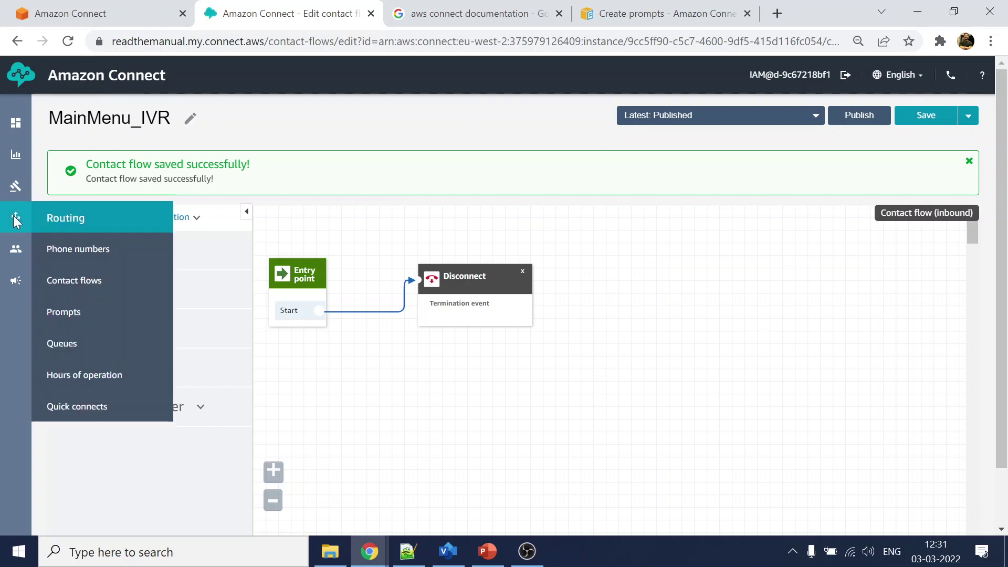
left_click(87, 282)
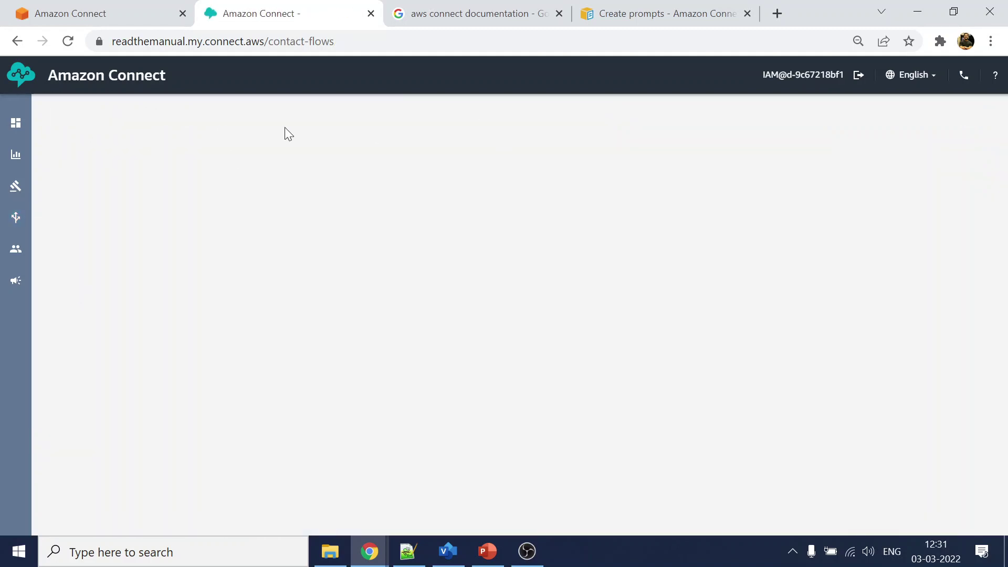
scroll(104, 393, "down", 2)
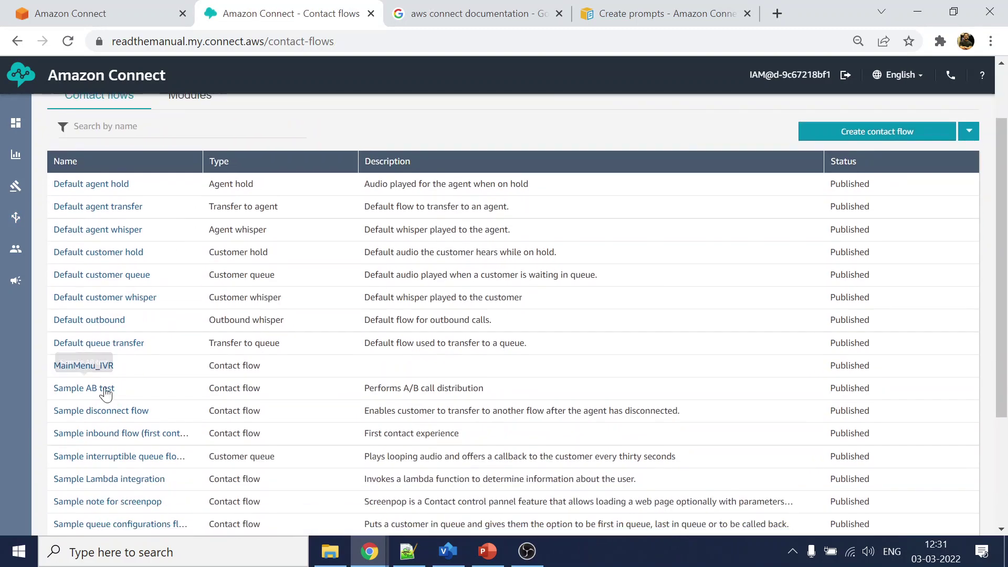
left_click(99, 368)
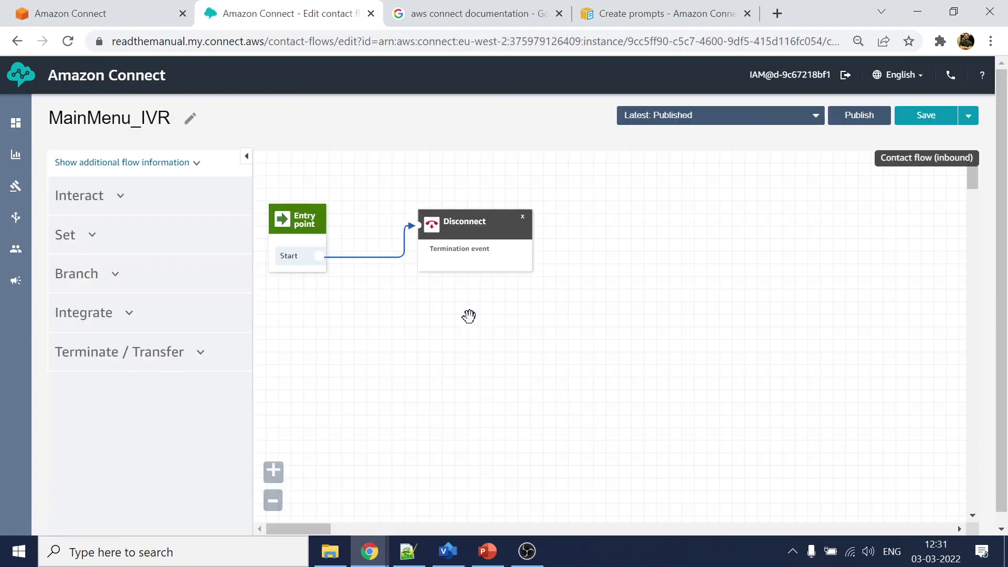
left_click_drag(485, 223, 596, 222)
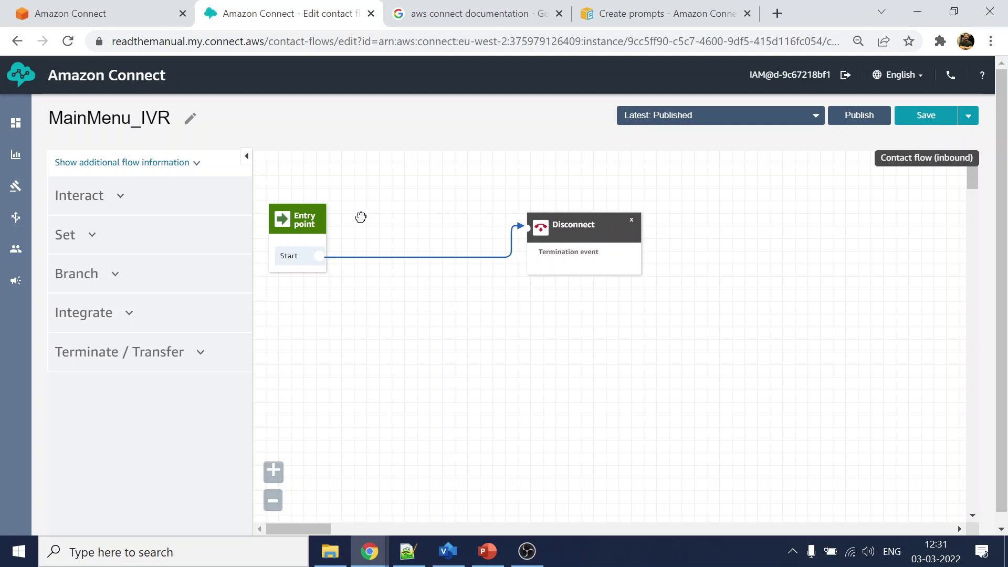
Step: Add a Set logging behavior block beside the Entry point, connect Start to it, and save its logging behavior as Enable
left_click(89, 237)
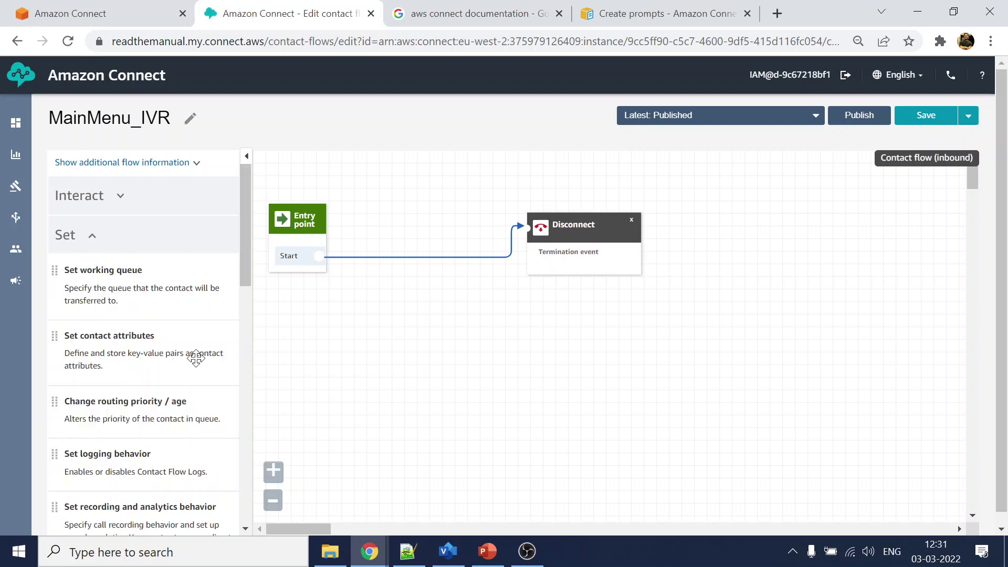
left_click_drag(117, 455, 376, 299)
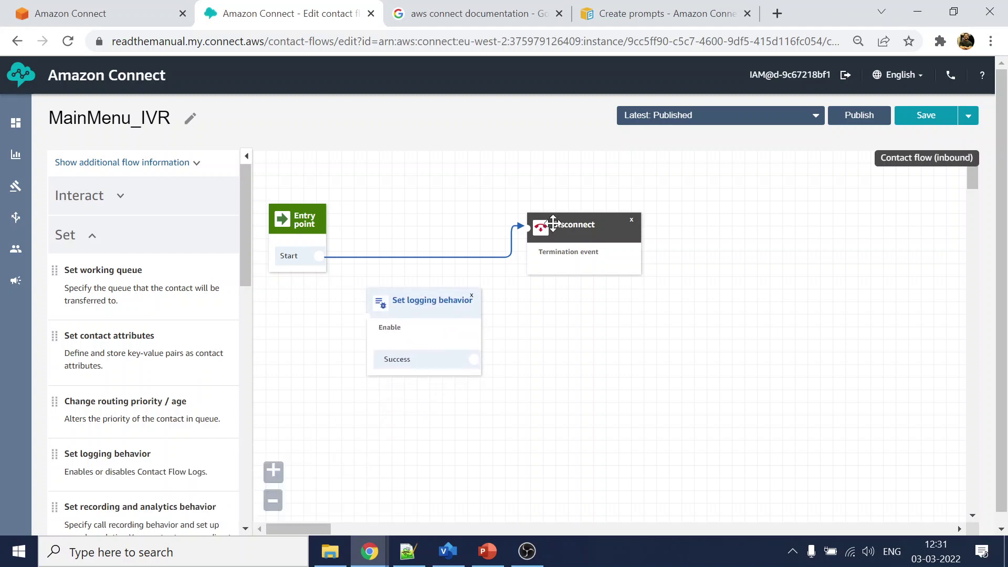
left_click_drag(553, 223, 427, 218)
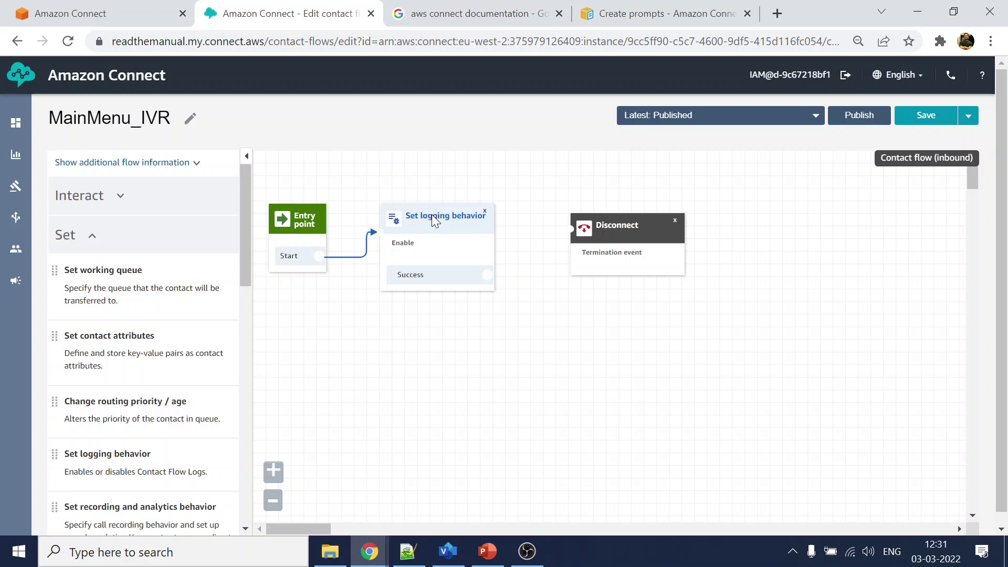
left_click(432, 214)
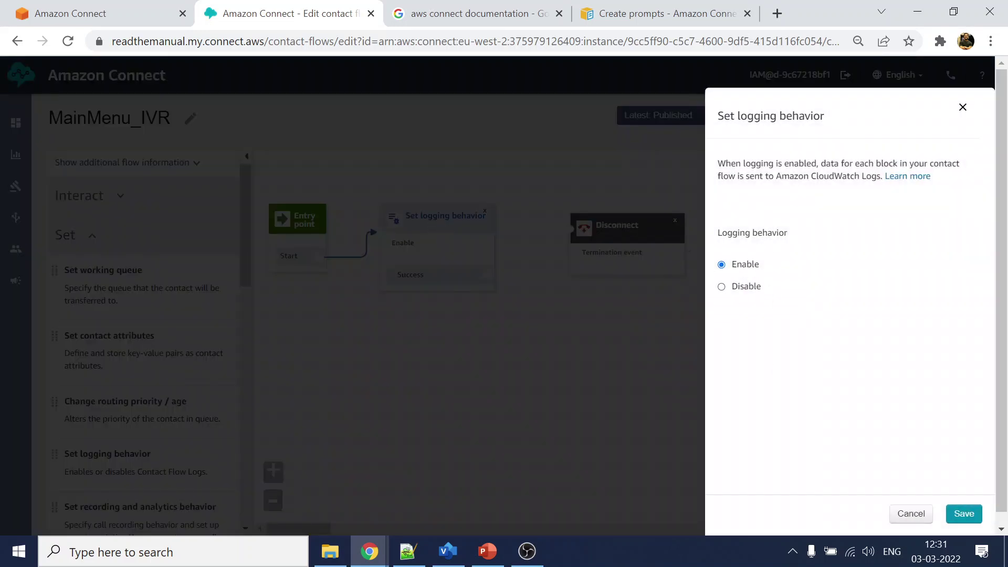
left_click(965, 513)
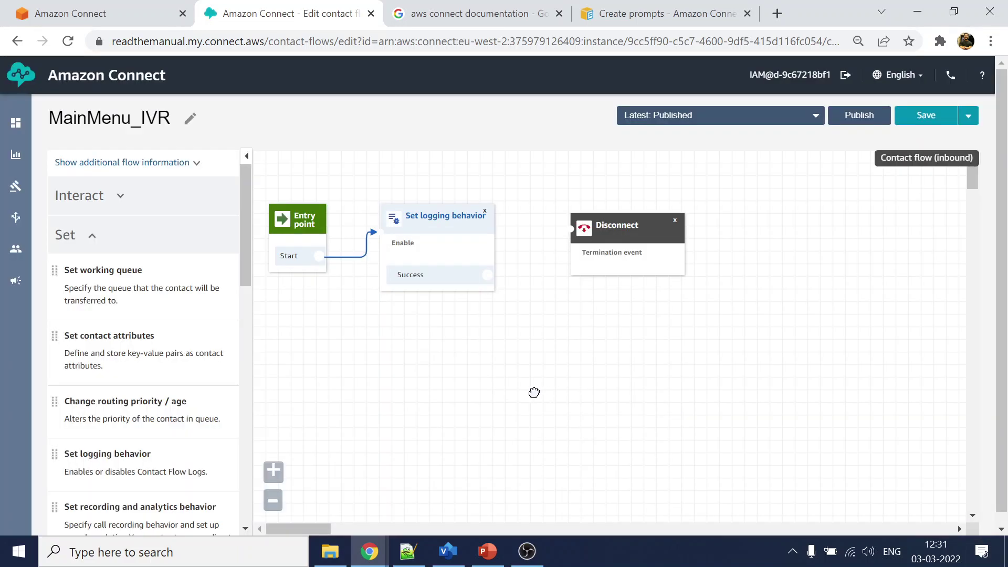
Step: Add a Set recording and analytics behavior block below Set logging behavior and connect the logging block's Success output to it
scroll(111, 366, "down", 3)
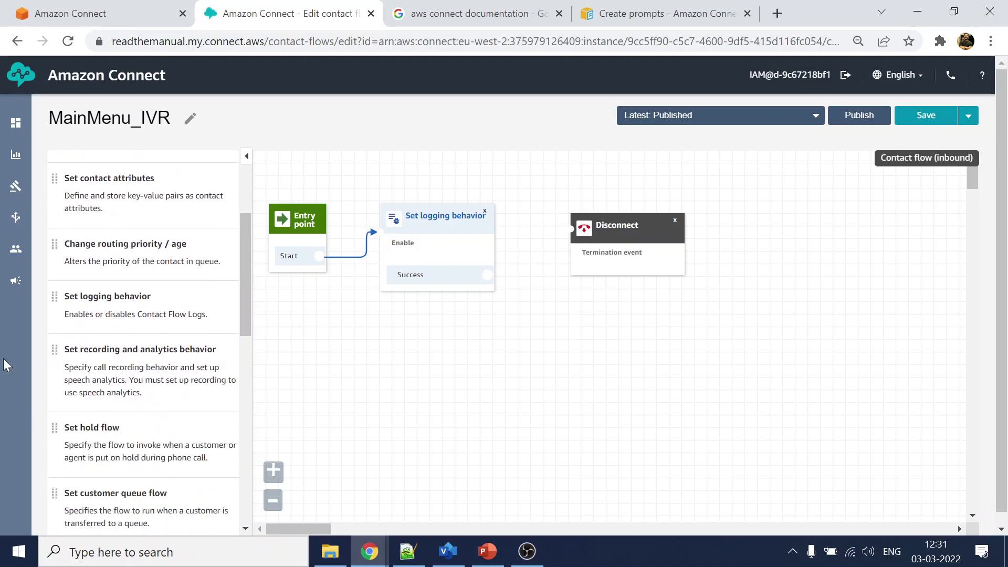
left_click_drag(124, 356, 395, 349)
left_click_drag(488, 272, 374, 364)
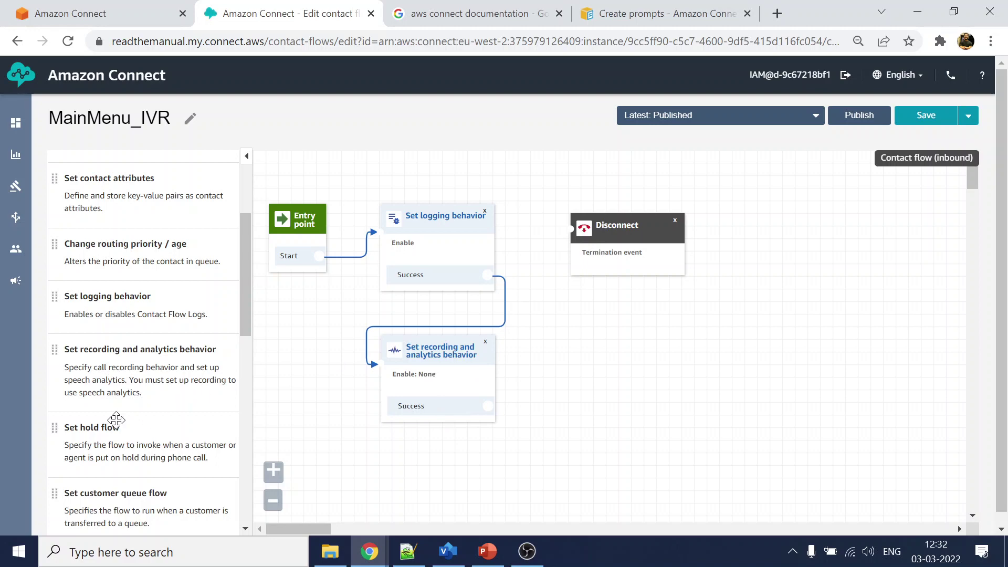
Step: Review the recording block's call recording and Contact Lens options without saving, and remove the block from the flow
left_click(431, 355)
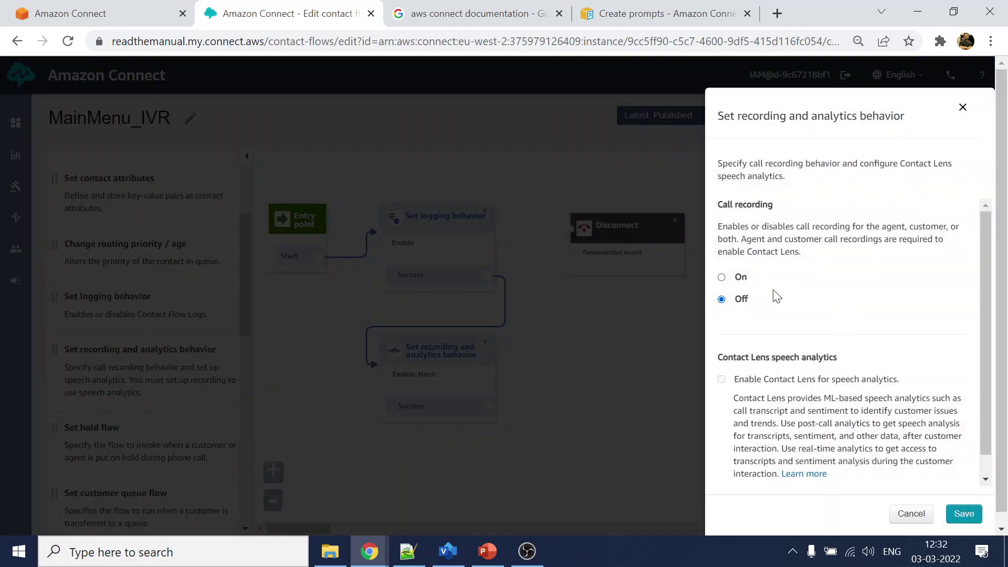
left_click(722, 278)
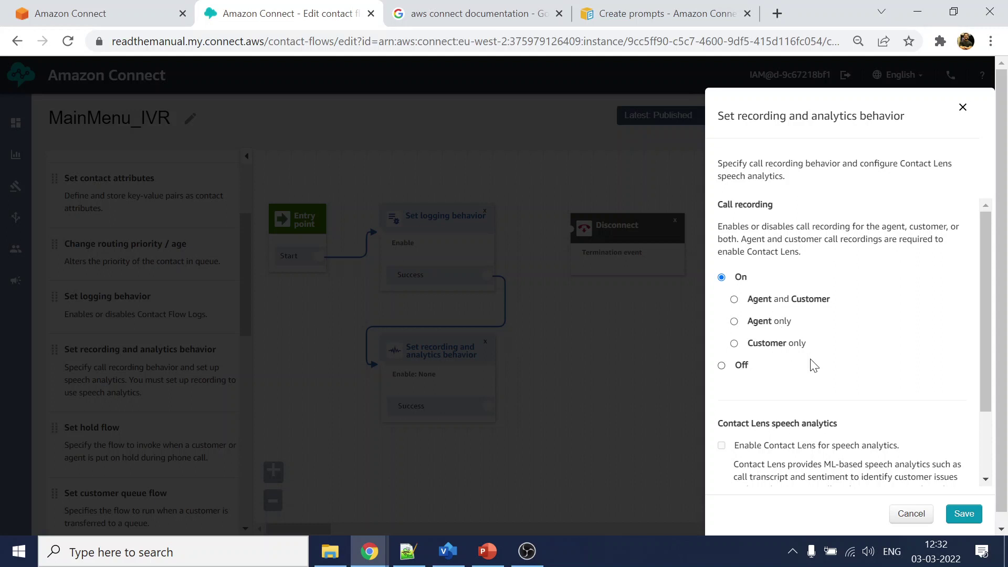
left_click(722, 366)
scroll(951, 326, "down", 1)
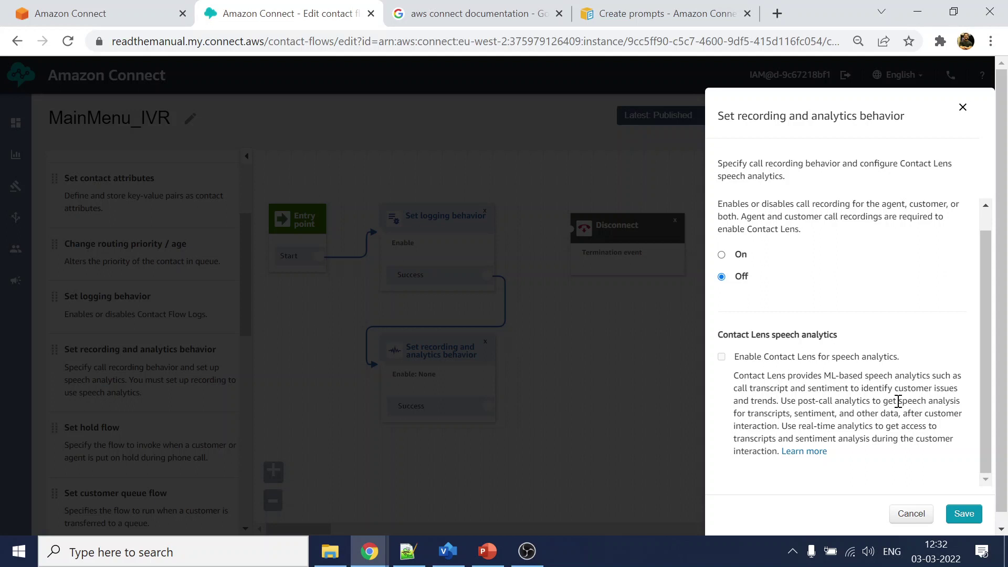
left_click(911, 513)
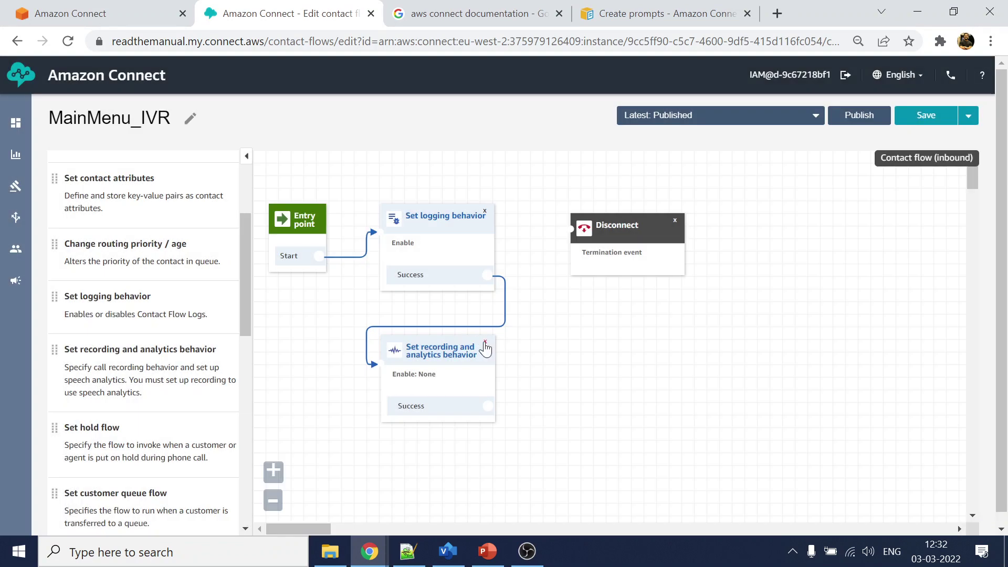
left_click(484, 342)
Step: Add a Set voice block below Set logging behavior and connect the logging block's Success output to it
scroll(170, 389, "down", 3)
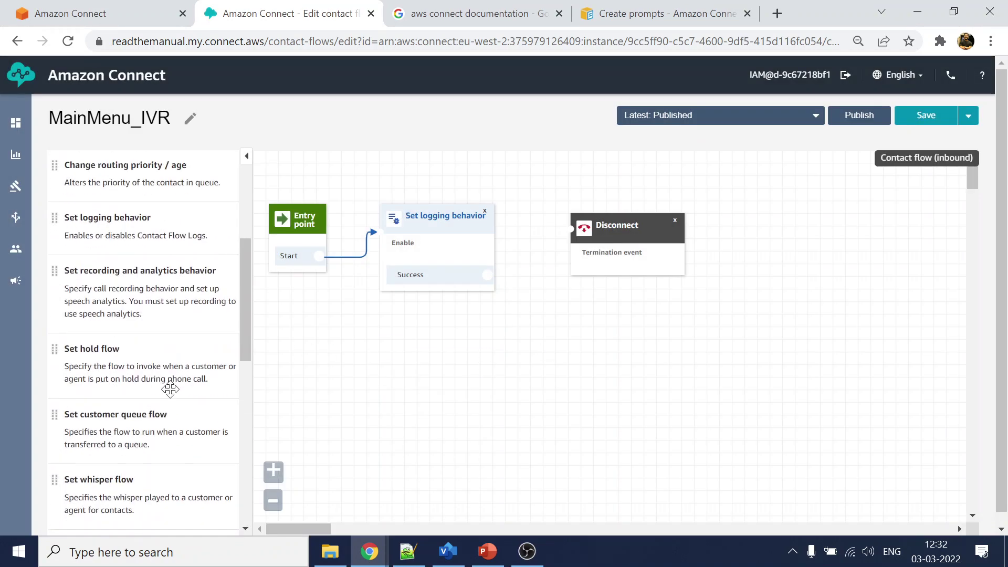
scroll(170, 389, "down", 3)
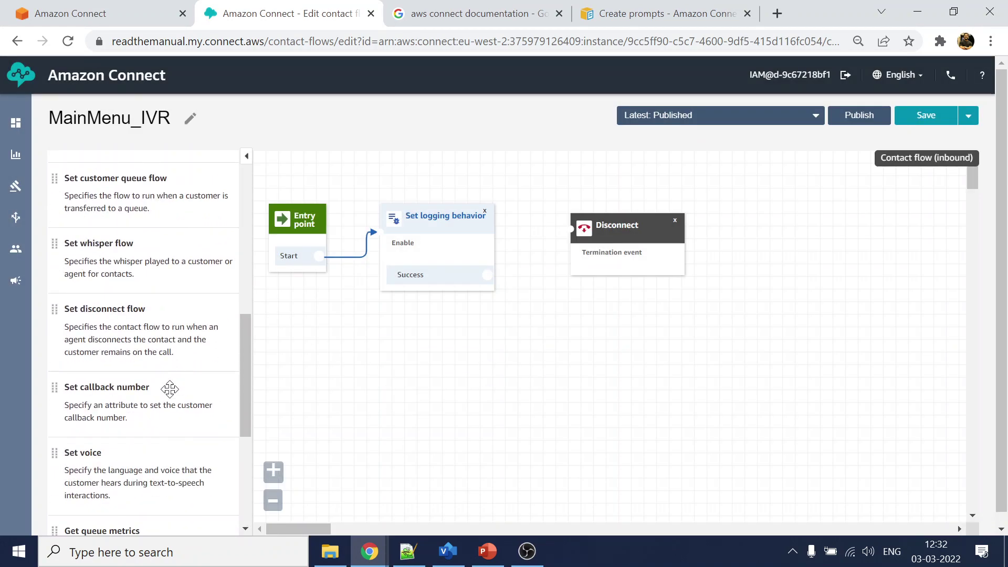
mouse_move(100, 457)
left_mouse_down()
mouse_move(105, 472)
mouse_move(462, 334)
mouse_move(391, 333)
left_mouse_up()
left_click_drag(487, 274, 419, 340)
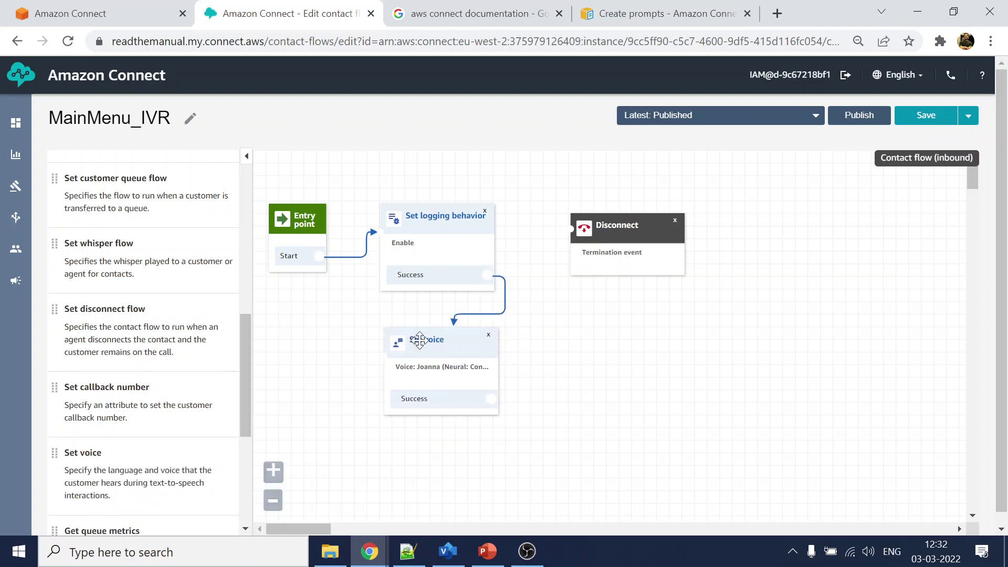
Step: Set the Set voice block's voice to Joey and save the block's settings
left_click(440, 348)
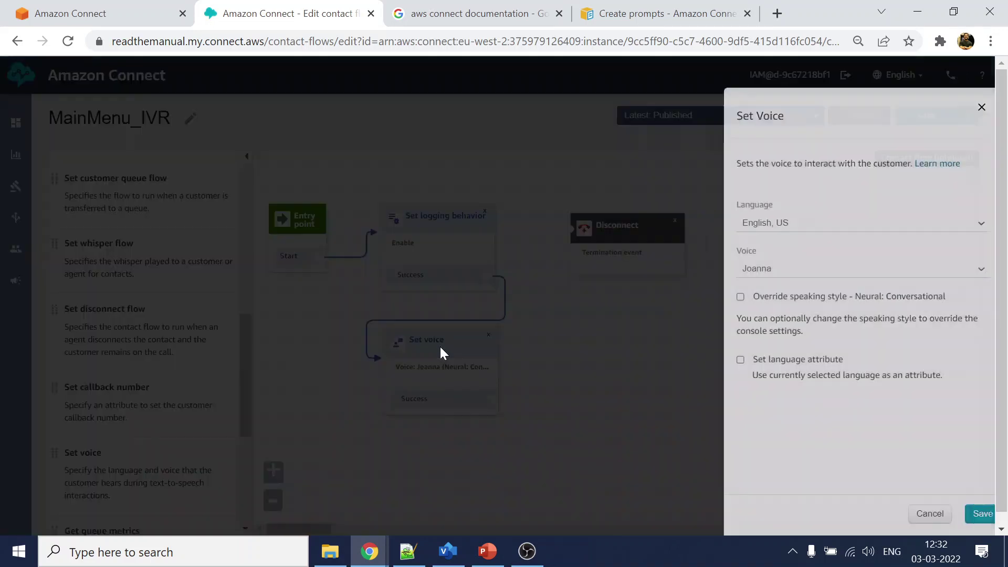
left_click(962, 271)
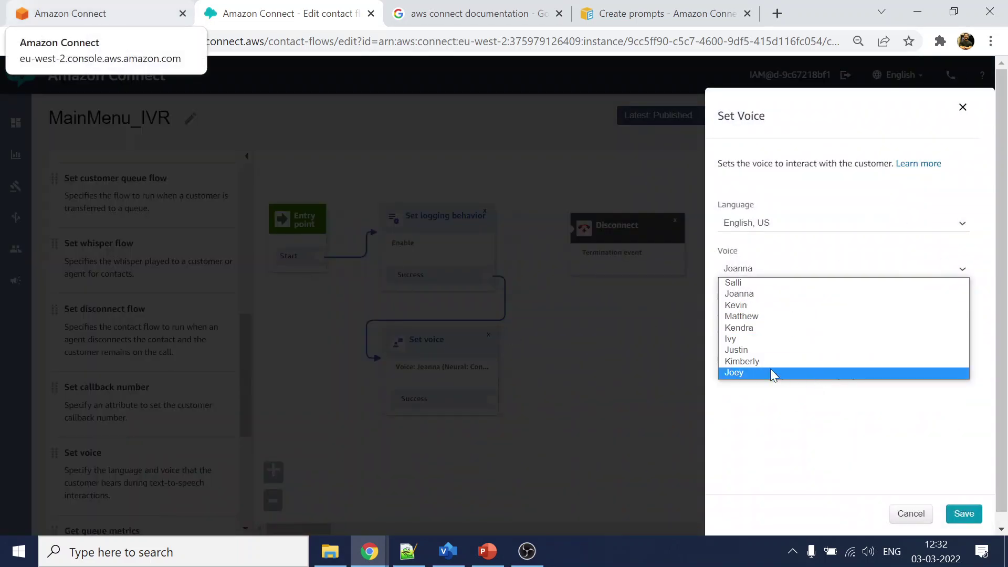
left_click(795, 373)
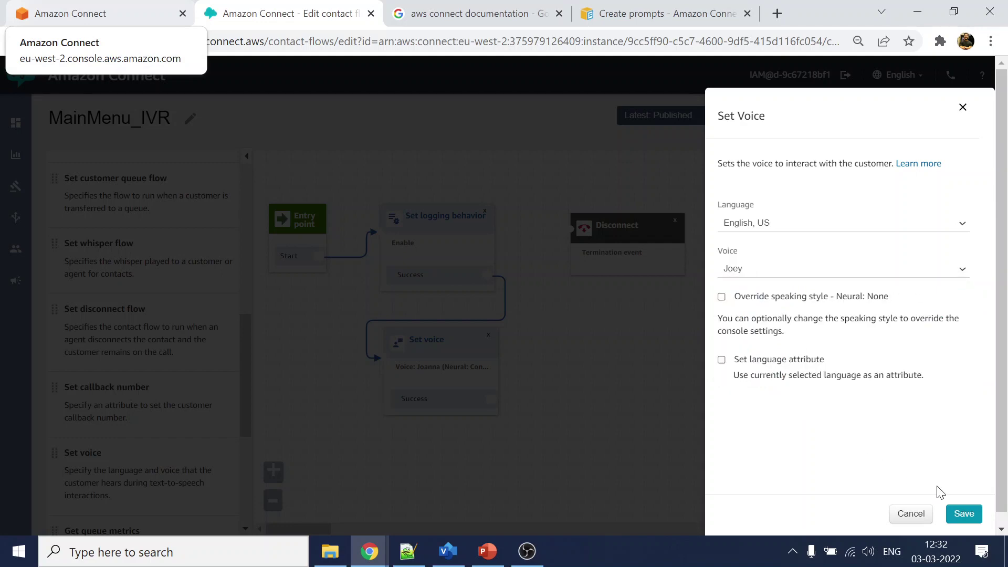
left_click(964, 514)
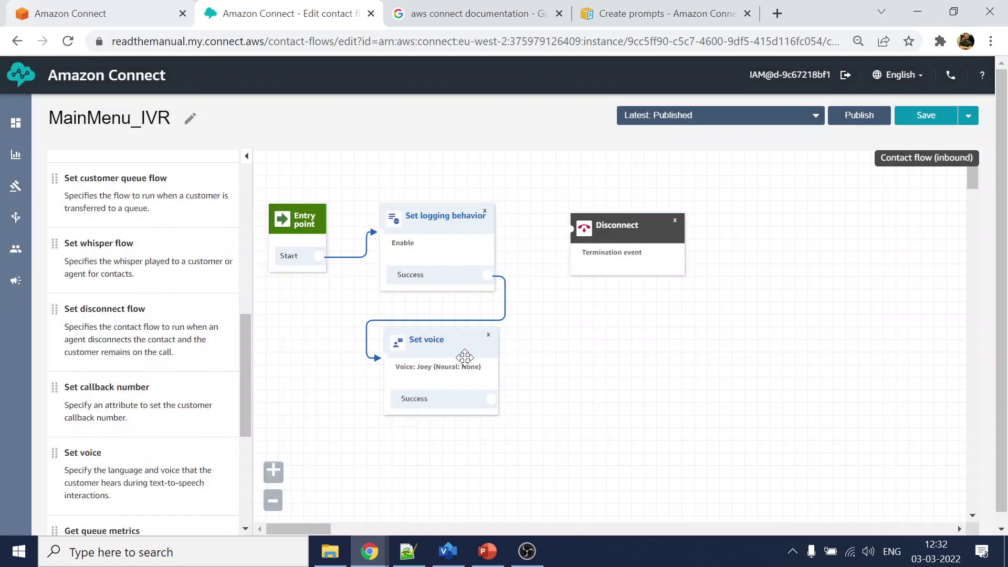
Step: Add a Play prompt block between Set logging behavior and Disconnect, moving Disconnect farther away to make room
scroll(94, 488, "down", 3)
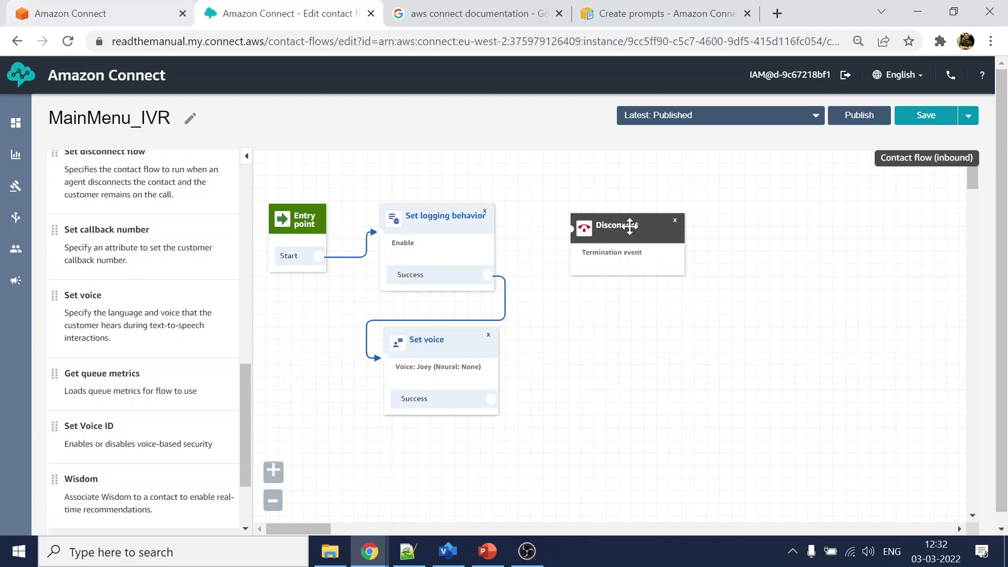
left_click_drag(631, 226, 791, 219)
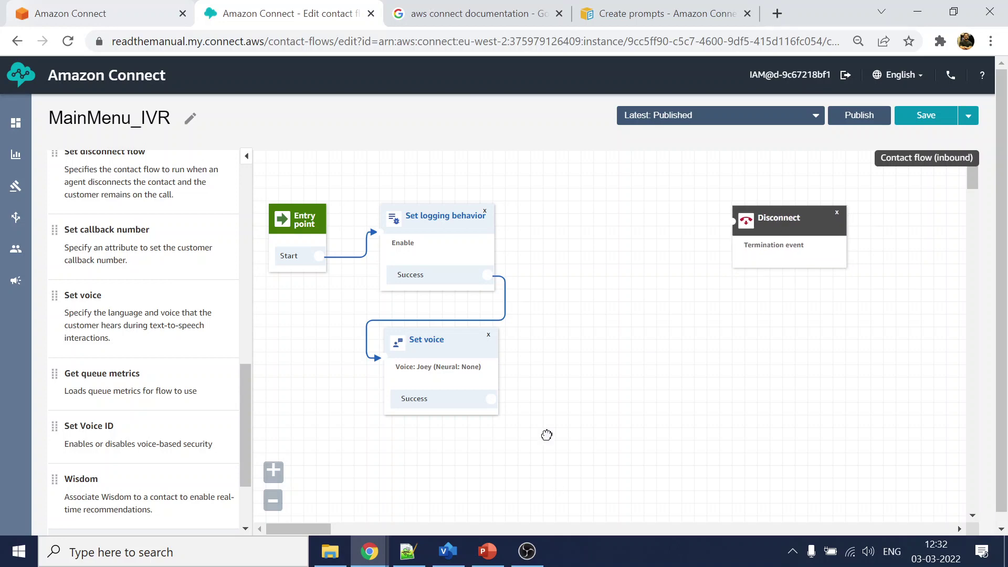
scroll(161, 378, "up", 9)
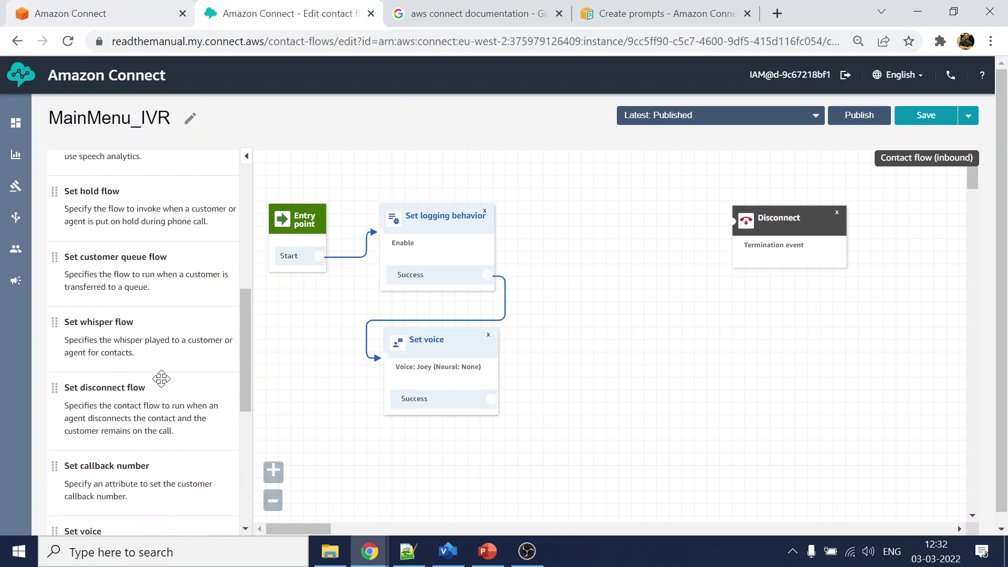
scroll(161, 377, "up", 3)
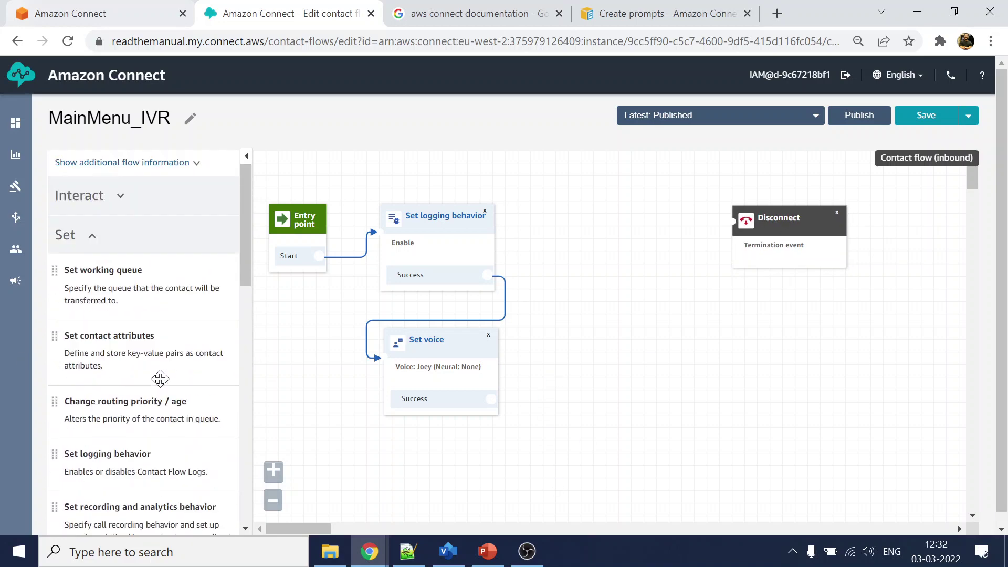
left_click(94, 241)
left_click(120, 199)
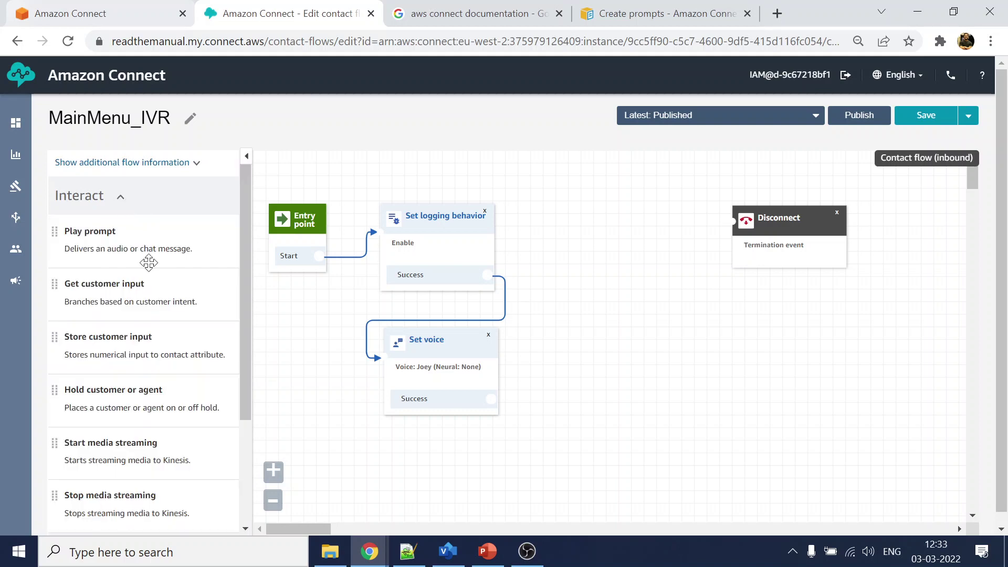
left_click_drag(102, 230, 594, 214)
left_click_drag(759, 217, 832, 215)
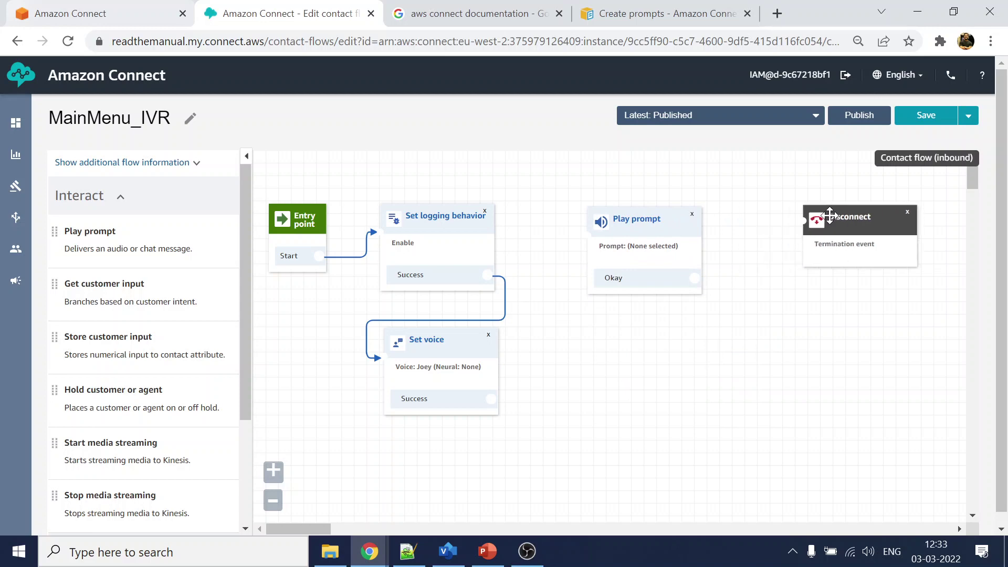
Step: Switch to callflow.vsdx in Visio, copy the greeting text from the shape below Start, and return to Amazon Connect
left_click(448, 551)
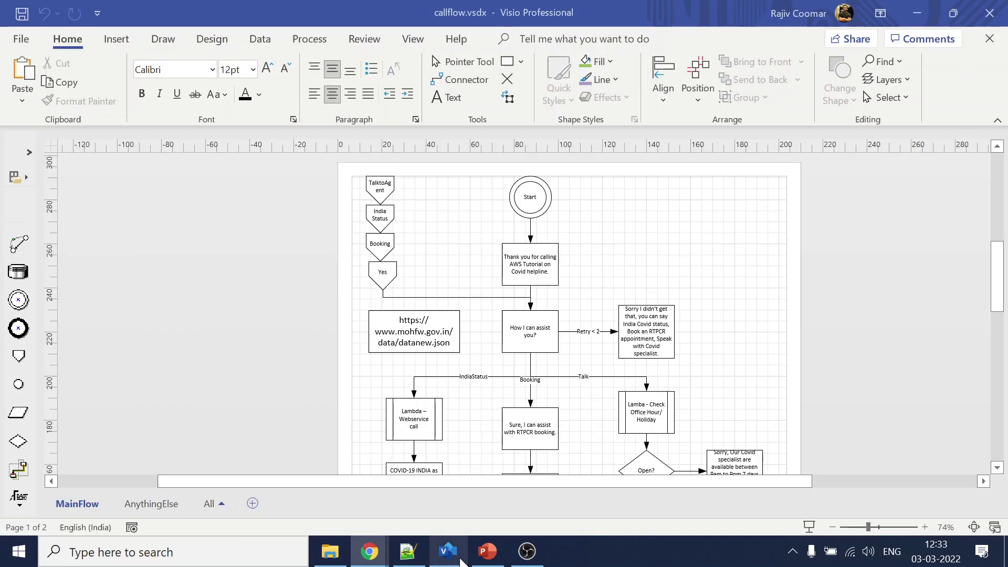
double_click(527, 266)
key("ctrl+c")
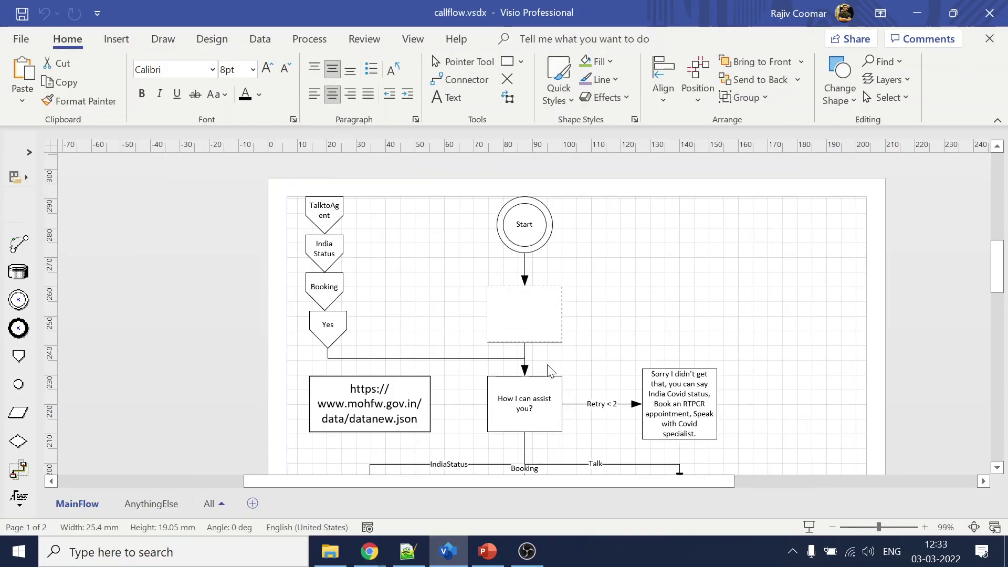
key("alt+Tab")
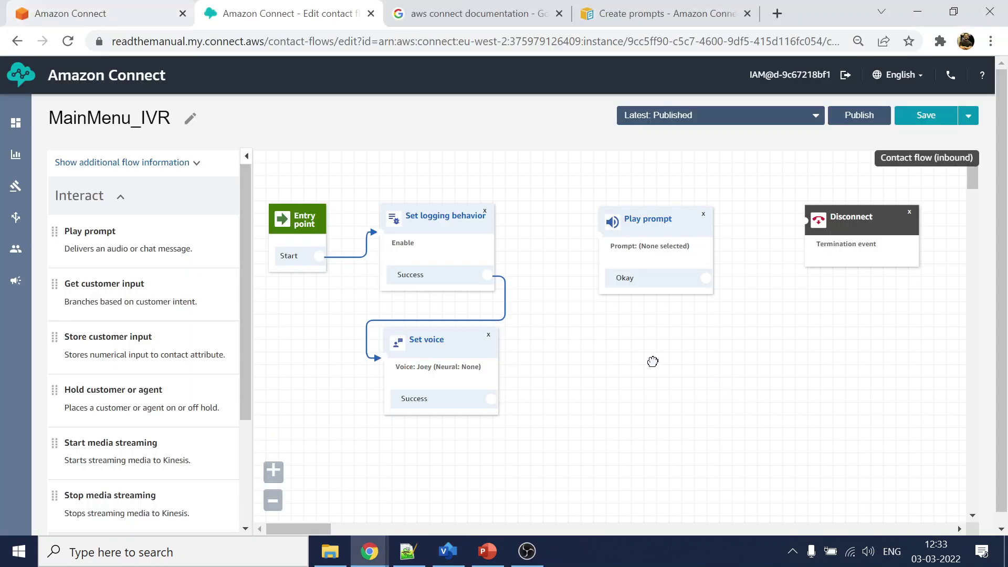
Step: Connect Set voice's Success to Play prompt and save its text-to-speech message as "Thank you for calling AWS Tutorial on Covid helpline.", interpreted as Text
left_click_drag(488, 399, 651, 218)
left_click(651, 217)
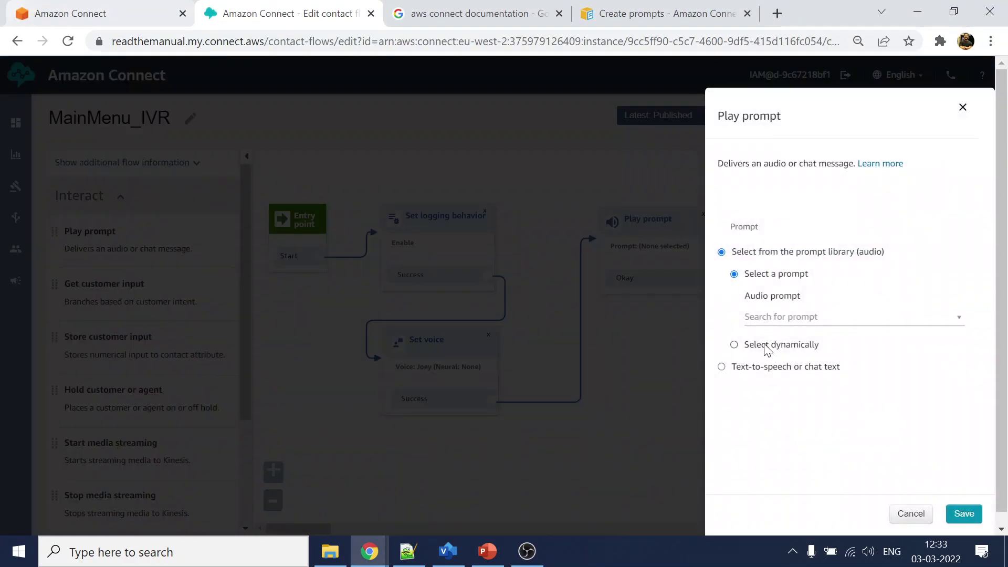
left_click(759, 368)
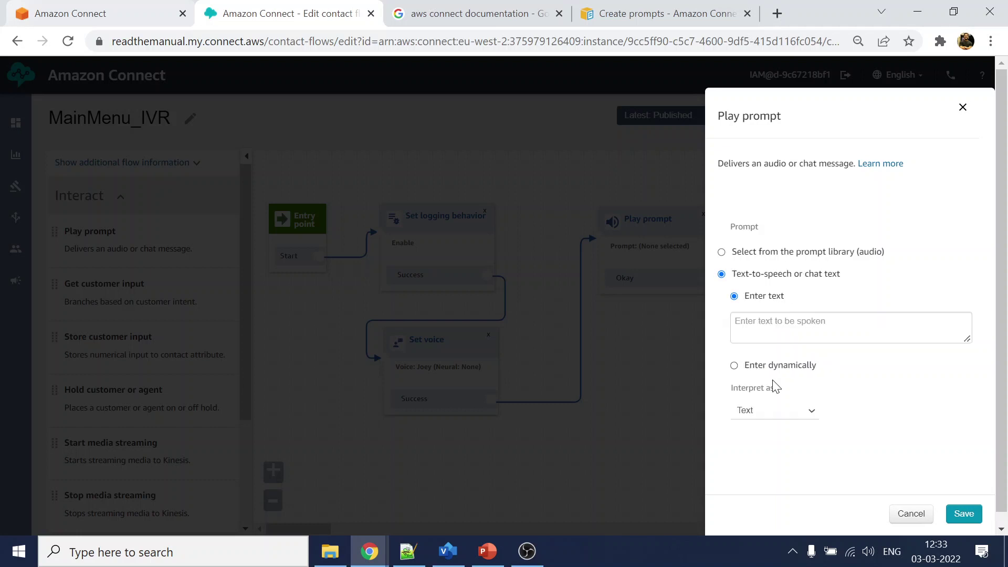
key("ctrl+v")
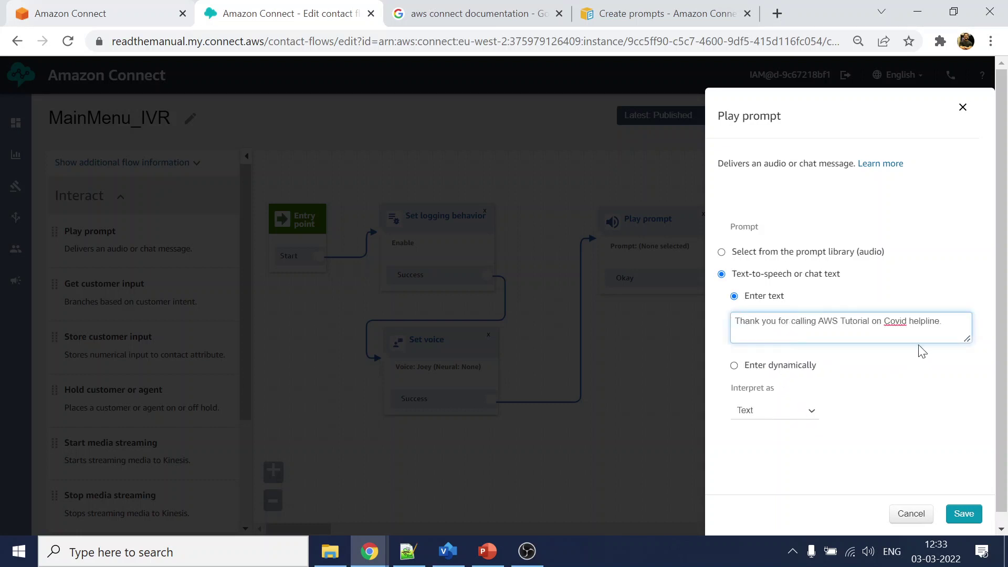
left_click(805, 411)
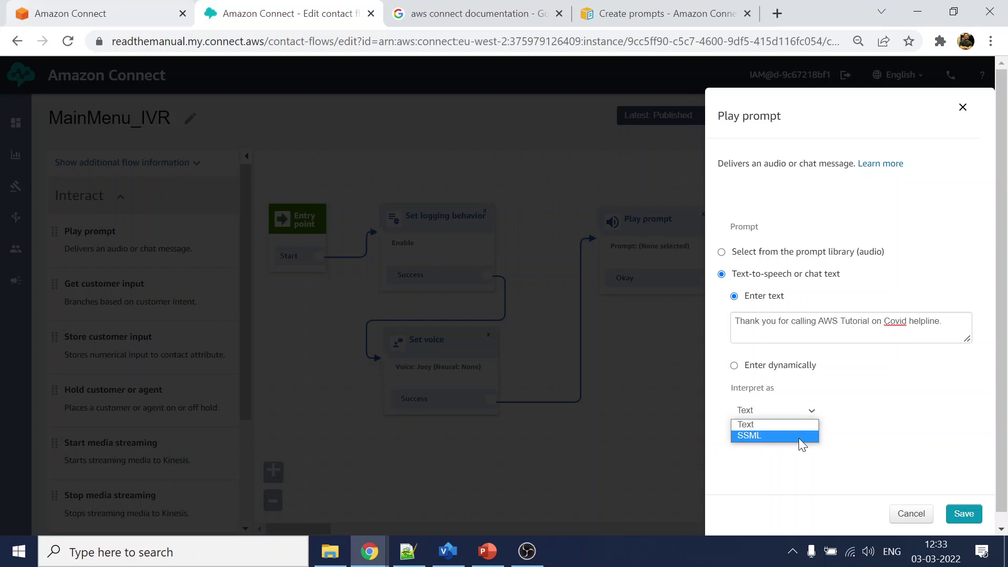
left_click(928, 415)
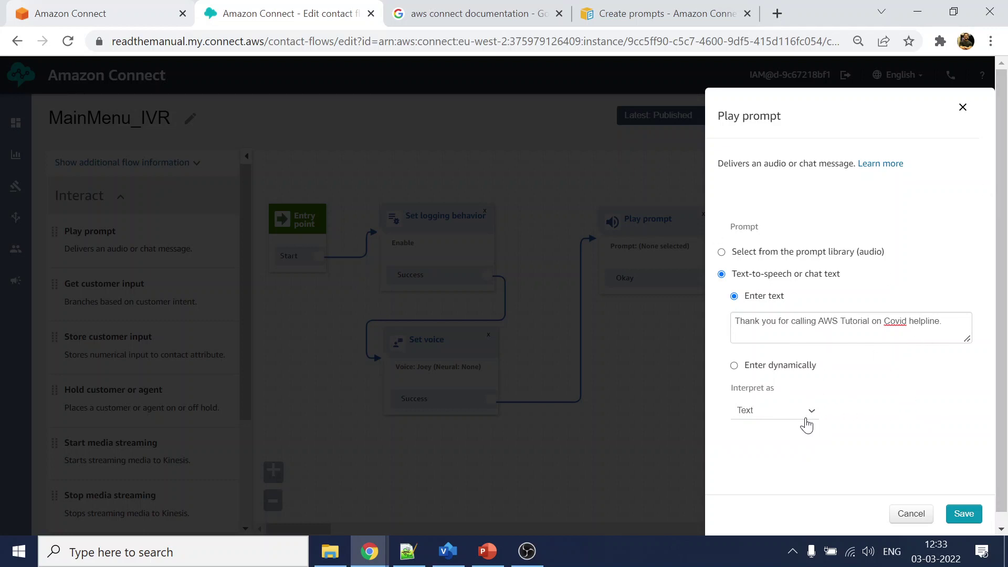
left_click(772, 426)
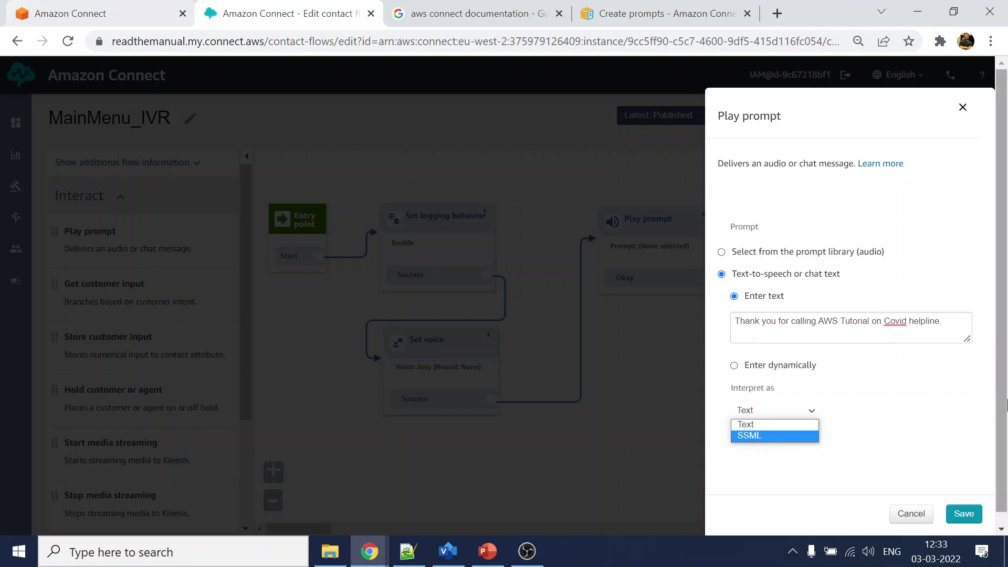
left_click(909, 411)
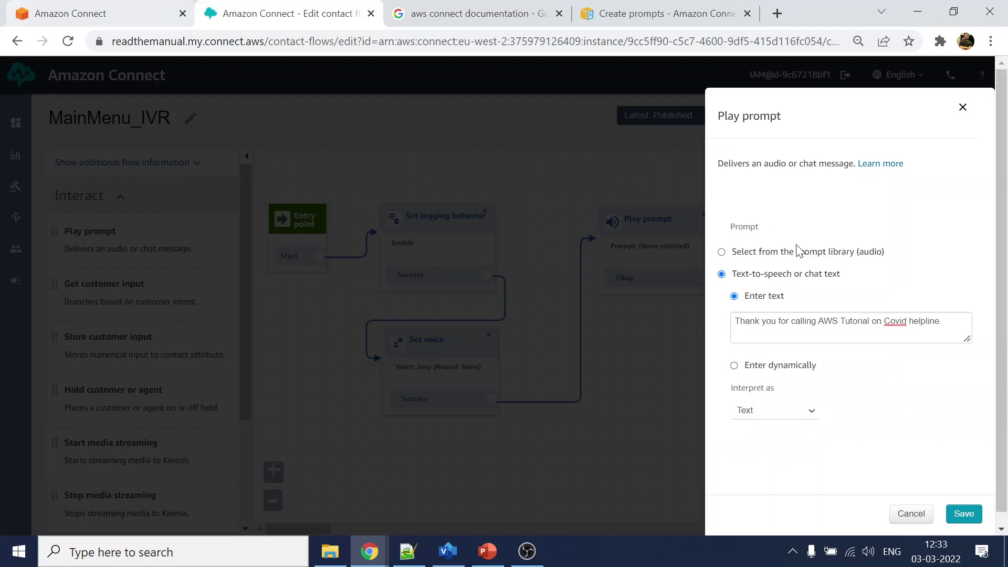
left_click(965, 513)
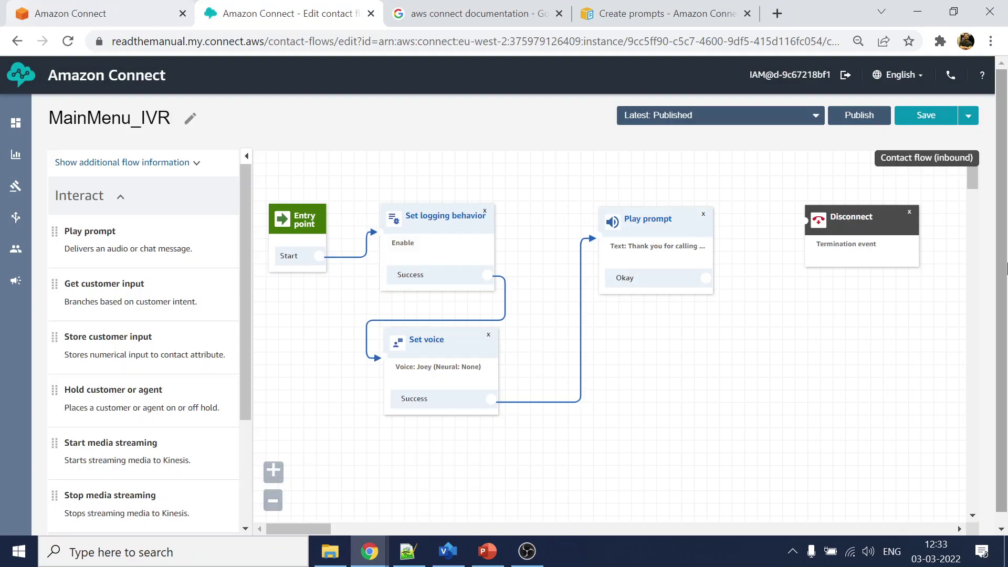
Step: Switch to callflow.vsdx in Visio, review the remaining MainFlow branches down to their ends, and return to Amazon Connect
left_click_drag(855, 221, 853, 222)
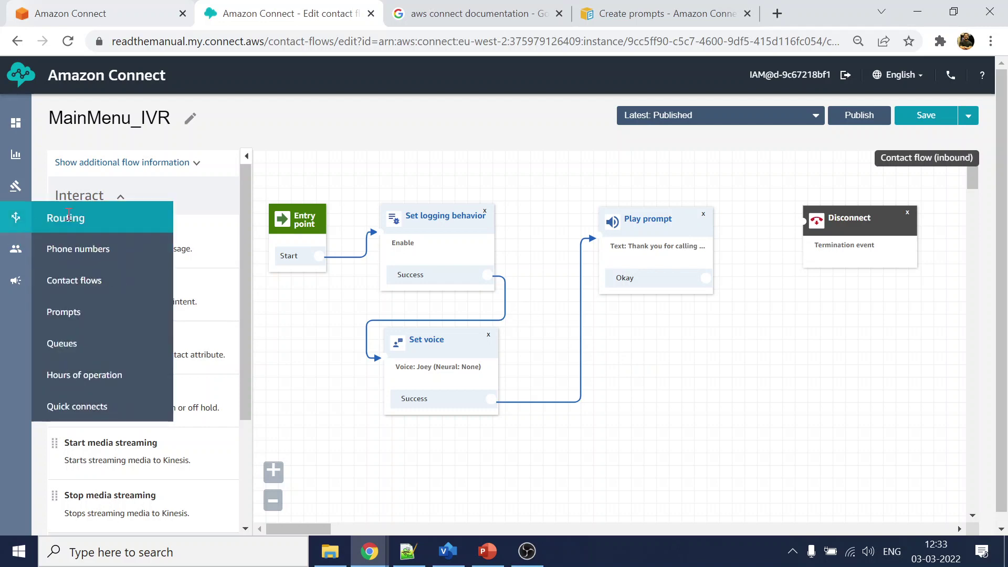
left_click(118, 193)
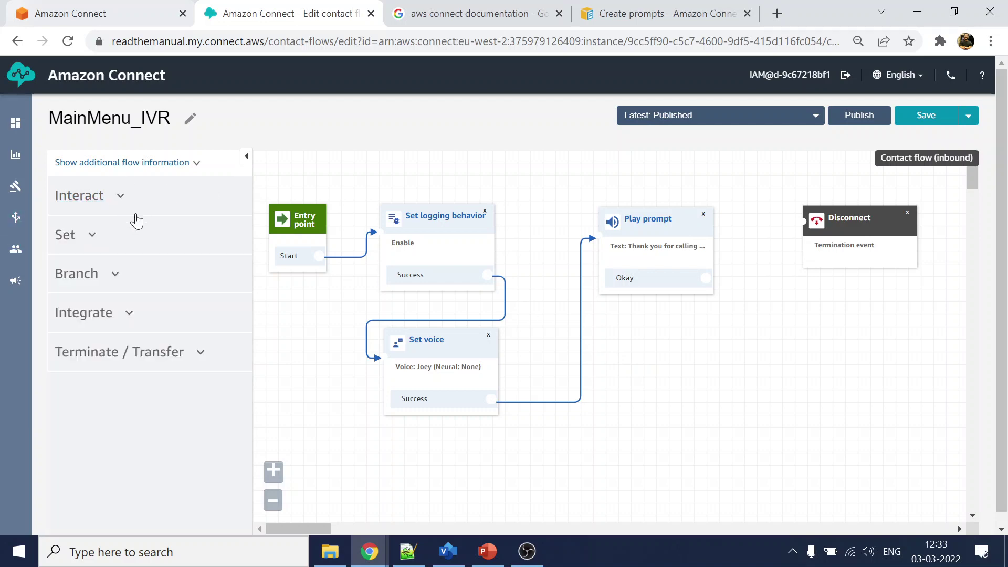
left_click(448, 551)
scroll(559, 377, "down", 5)
scroll(563, 376, "down", 5)
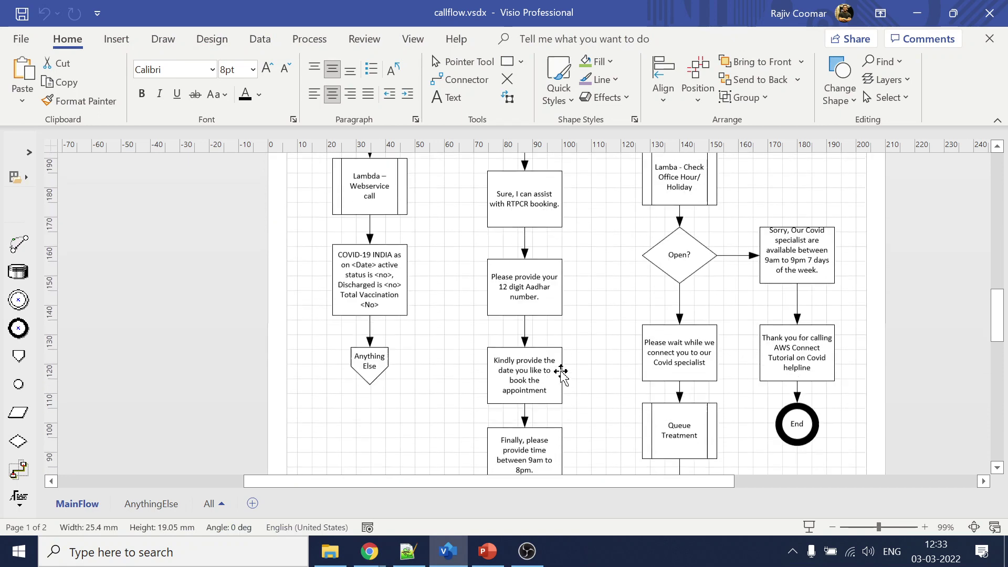
scroll(561, 374, "down", 3)
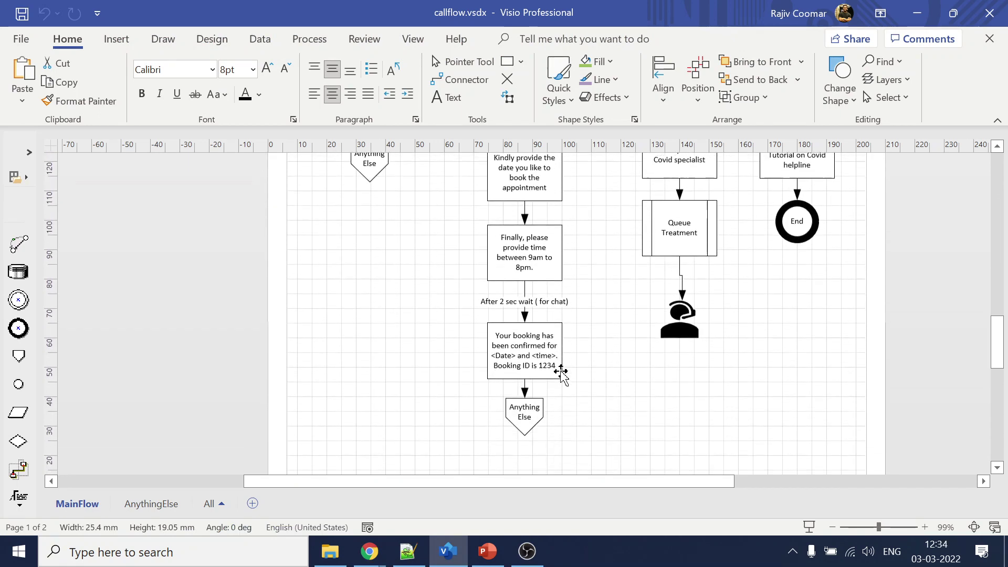
scroll(627, 369, "up", 10)
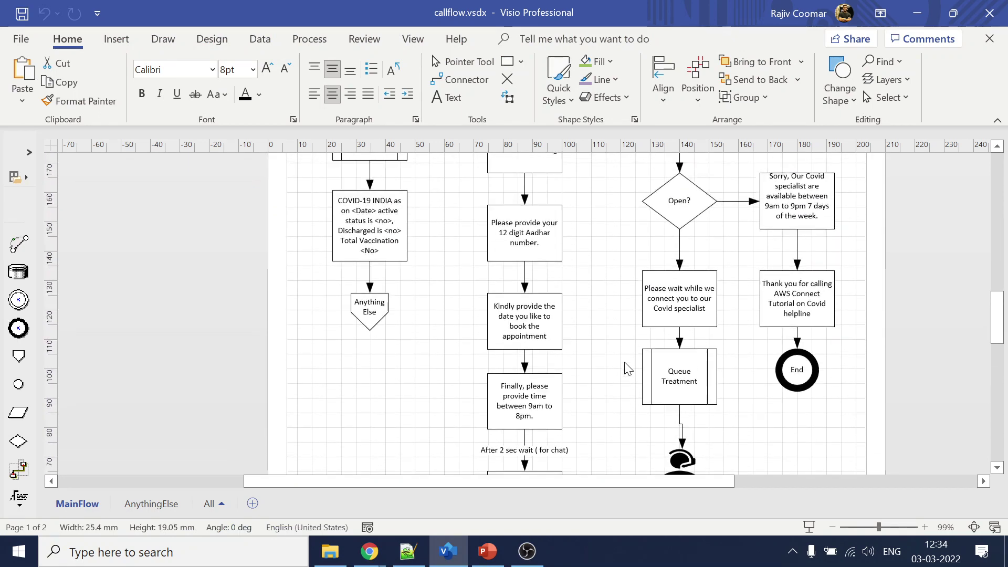
key("alt+Tab")
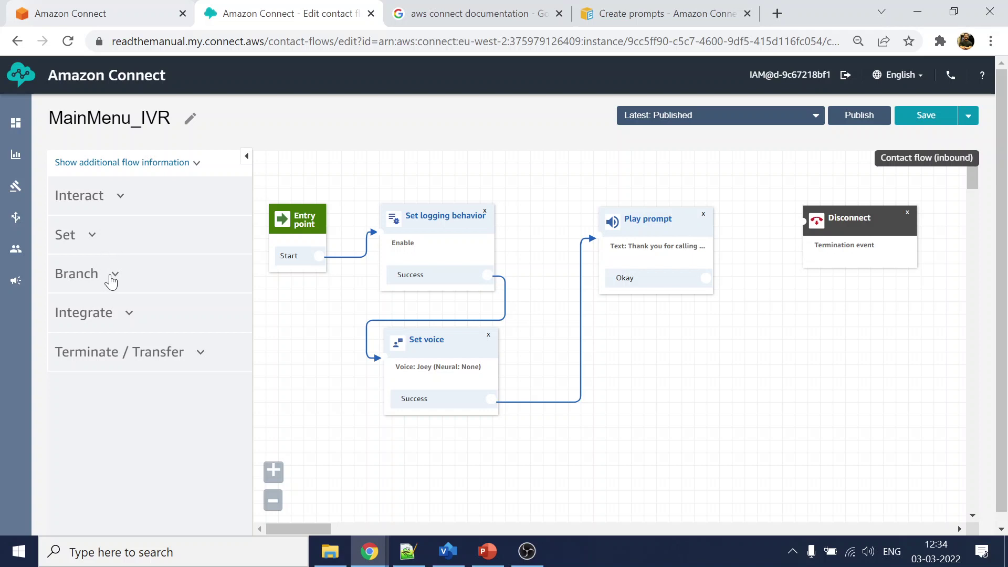
Step: Add a Set contact attributes block below Set voice and reroute Set voice's Success connection from Play prompt to it
left_click(92, 237)
scroll(154, 310, "down", 3)
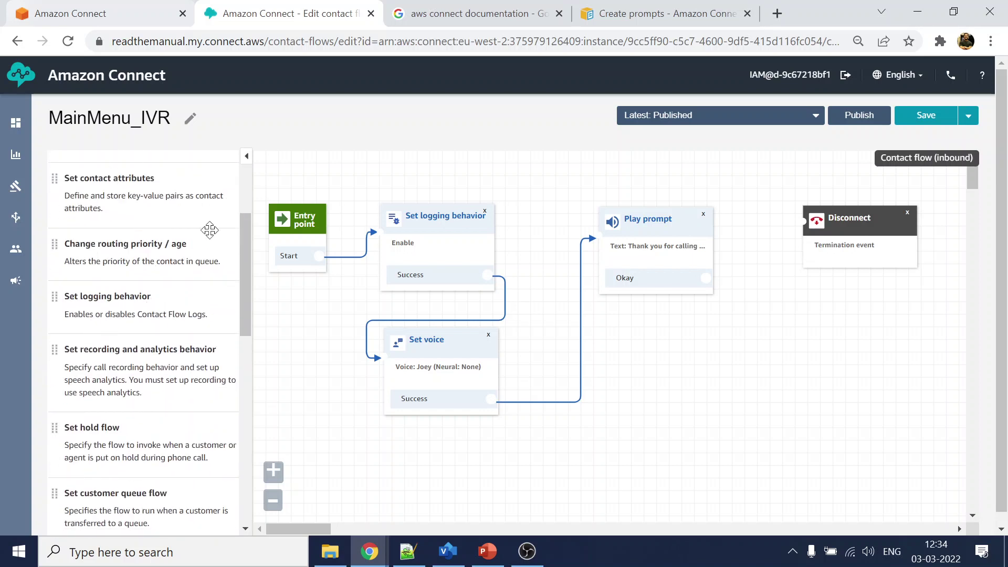
scroll(150, 288, "up", 2)
left_click_drag(99, 274, 427, 462)
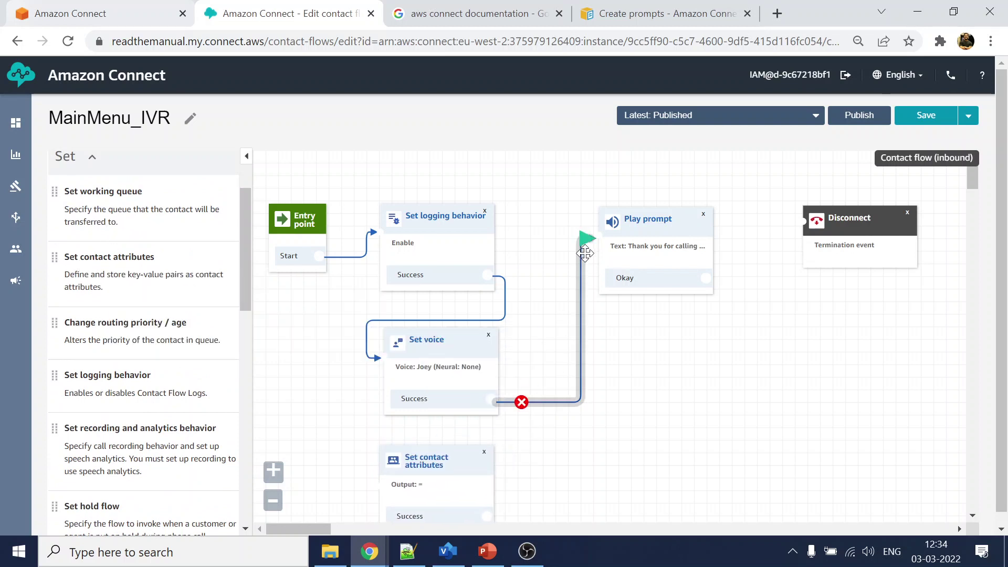
left_click_drag(584, 234, 387, 499)
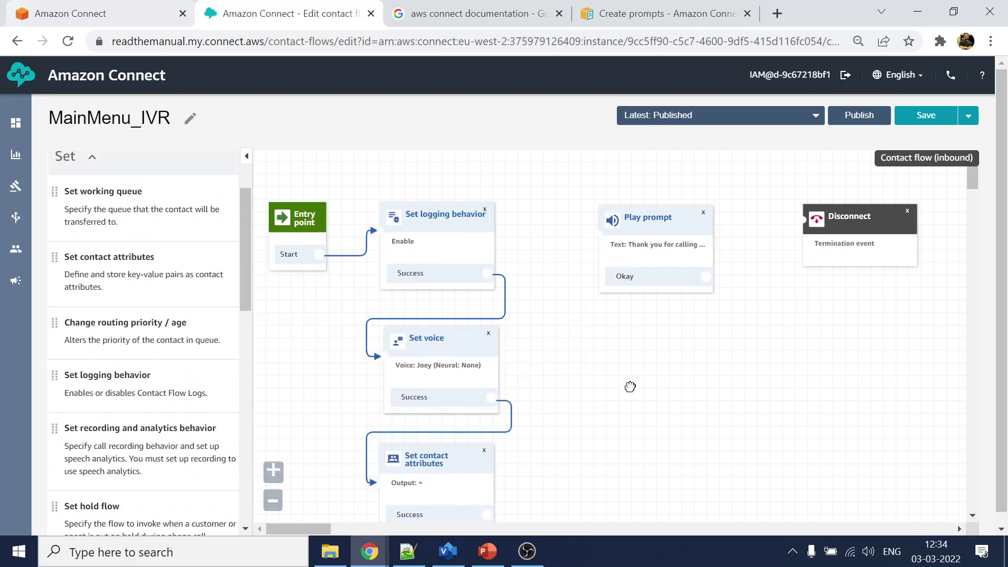
scroll(630, 386, "down", 3)
left_click(420, 300)
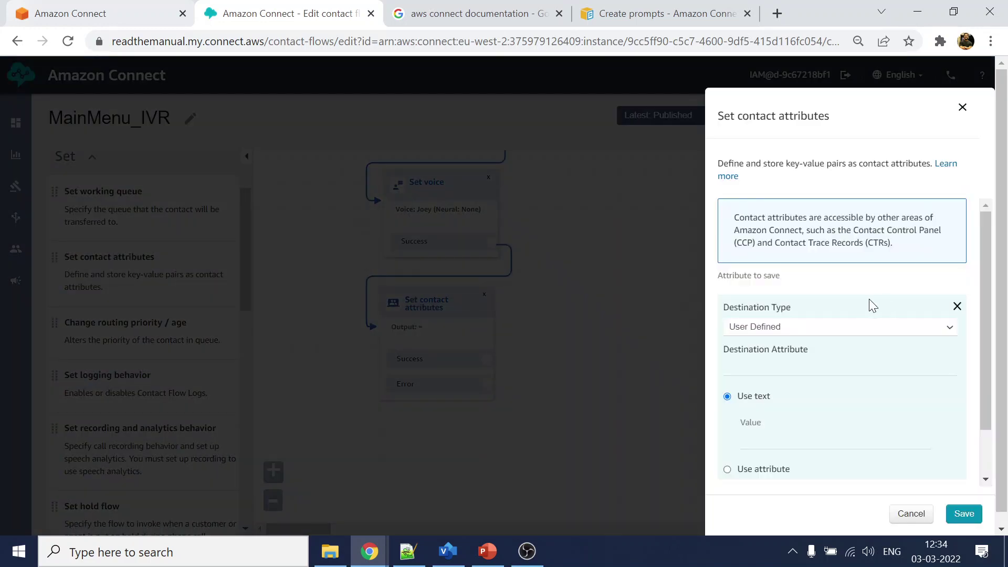
left_click(802, 366)
left_click(902, 515)
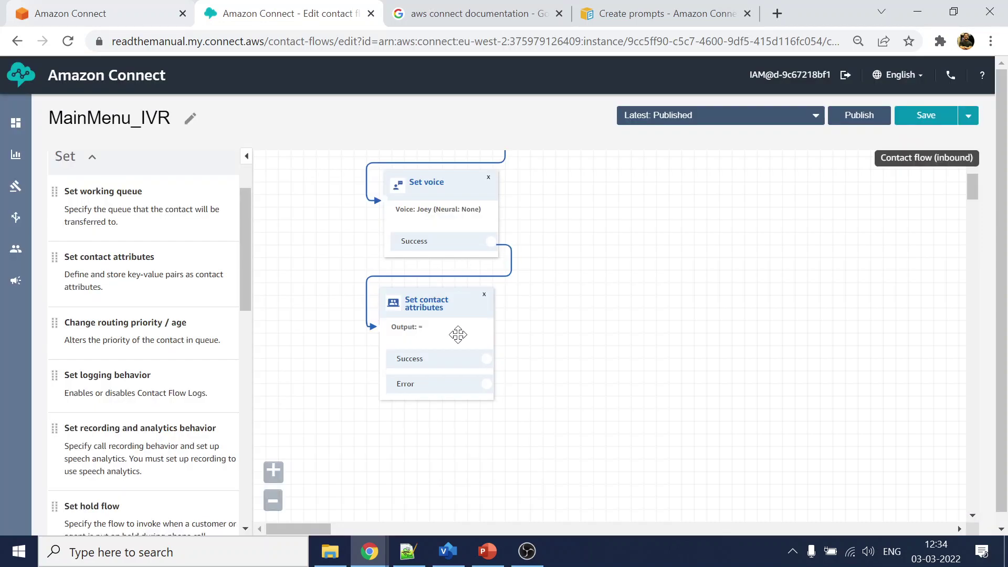
Step: In the Set contact attributes block, define the User Defined attribute PolicyNumber with a sample policy number as its text value
left_click(433, 313)
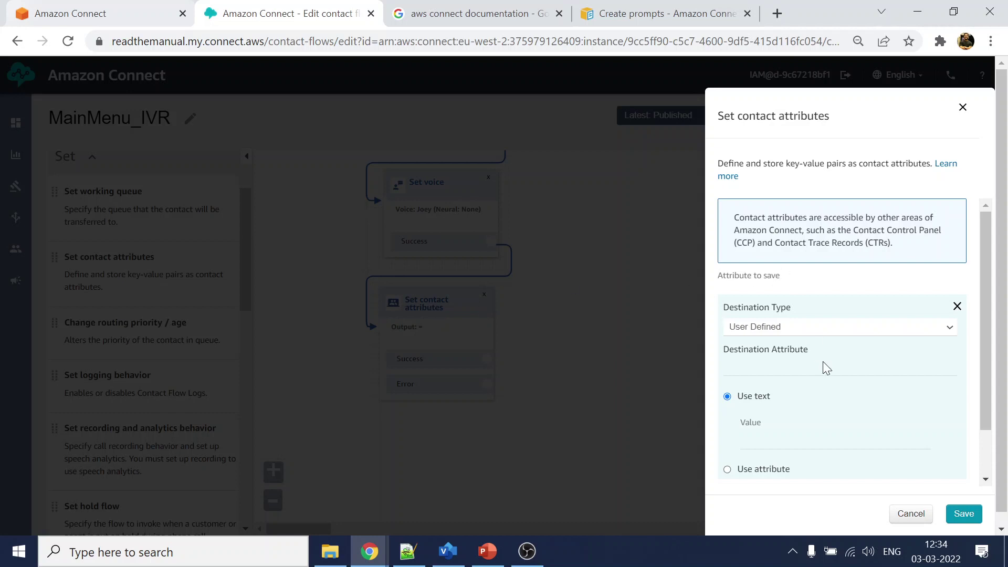
left_click(803, 366)
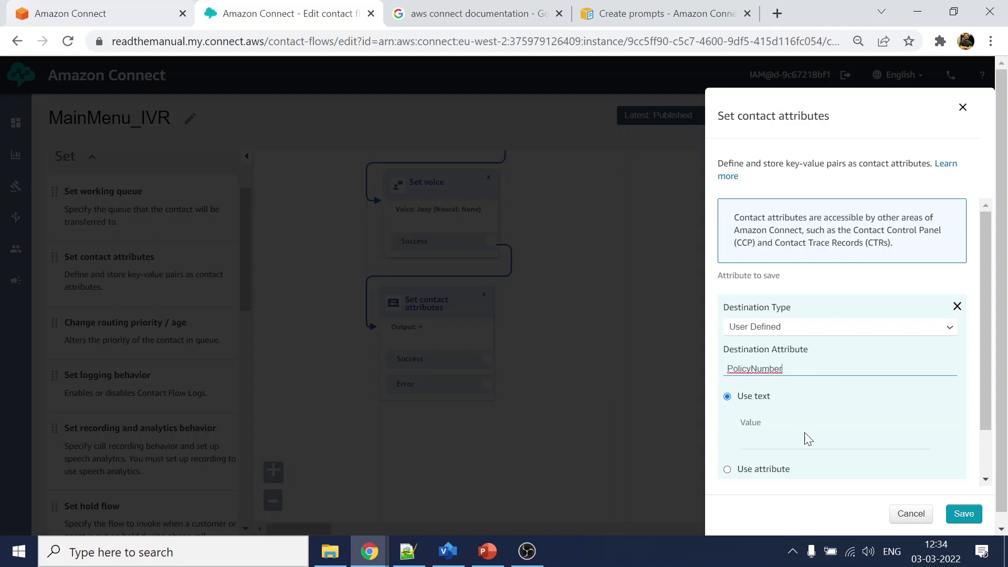
left_click(792, 439)
type("123")
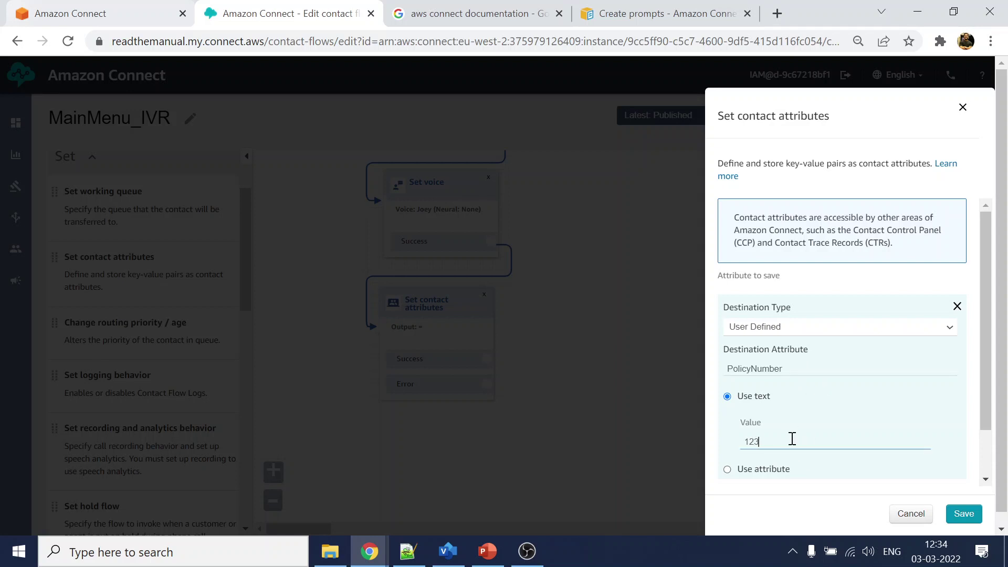
type("456")
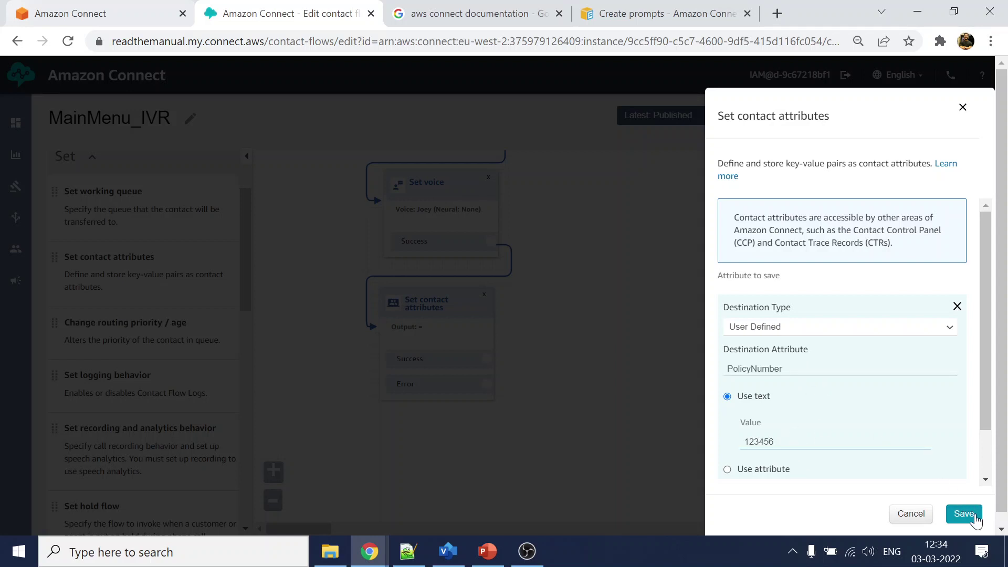
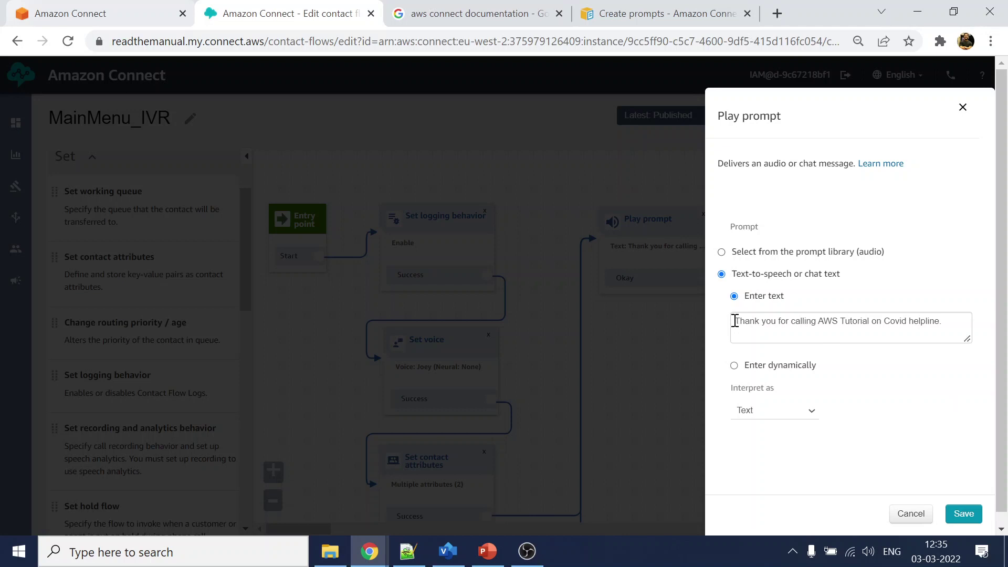
Step: Replace the Play prompt block's text-to-speech message with $.Attributes.Welcome and save the block
left_click_drag(735, 321, 977, 331)
key("BackSpace")
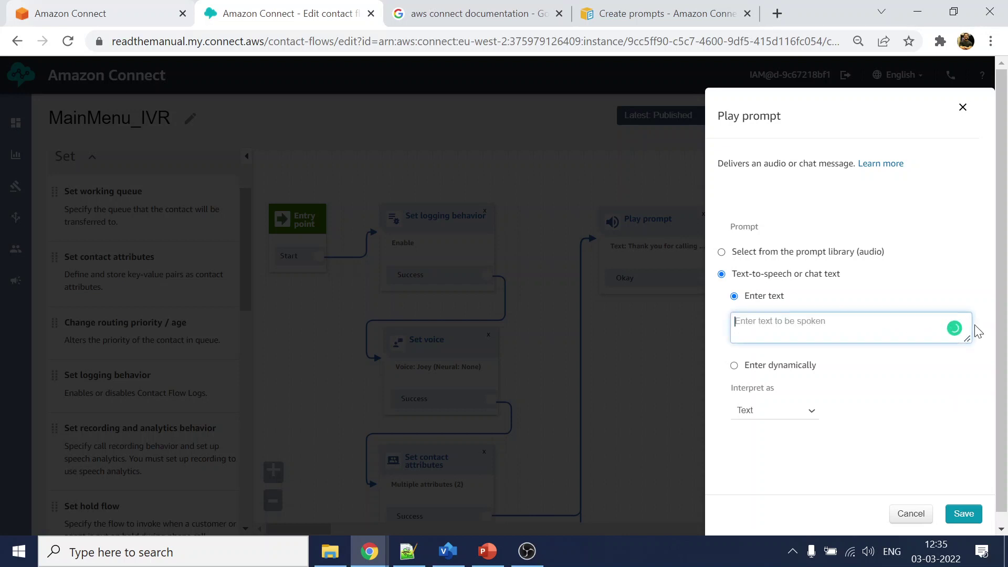
type("$")
type("Welcome")
left_click(963, 513)
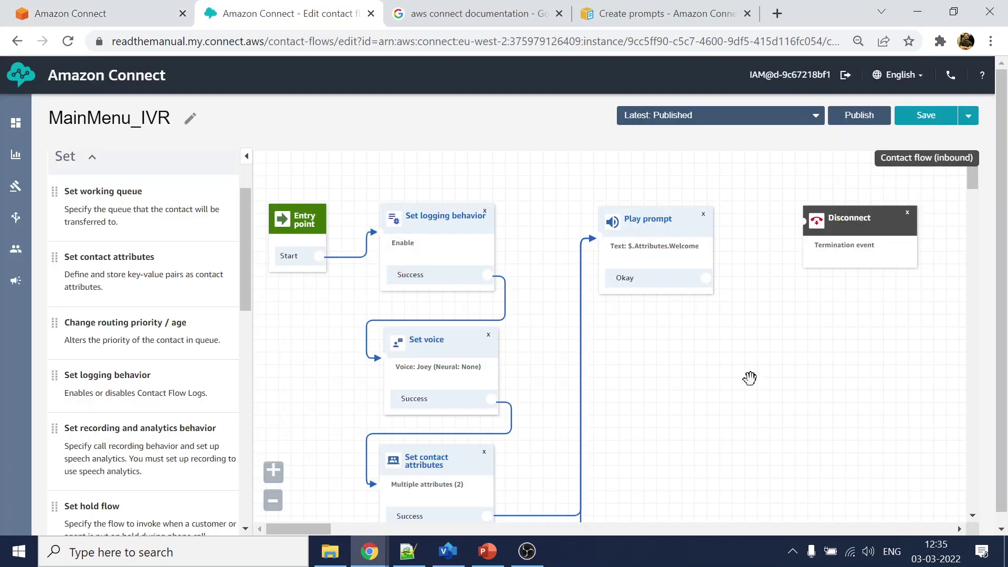
Step: Review the PolicyNumber and Welcome attributes in the Set contact attributes block and close it without changes
scroll(704, 375, "down", 2)
scroll(704, 374, "down", 5)
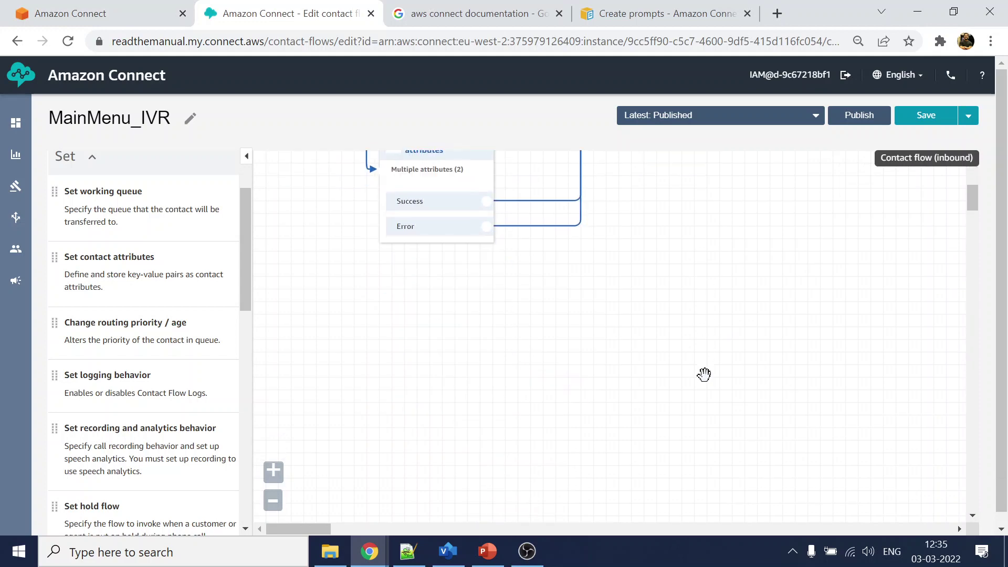
scroll(499, 349, "up", 5)
left_click(418, 382)
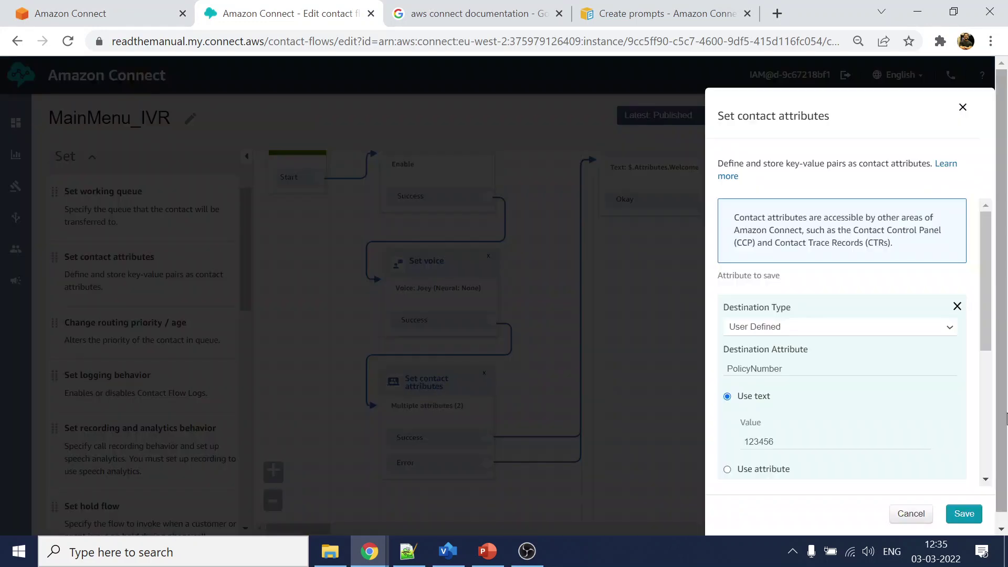
scroll(884, 400, "down", 3)
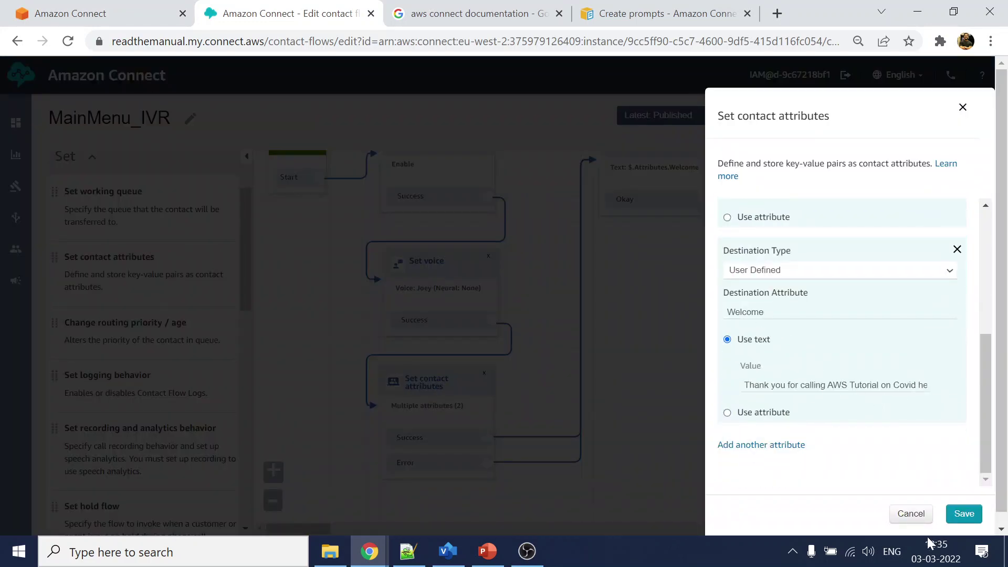
left_click(911, 513)
scroll(652, 309, "up", 2)
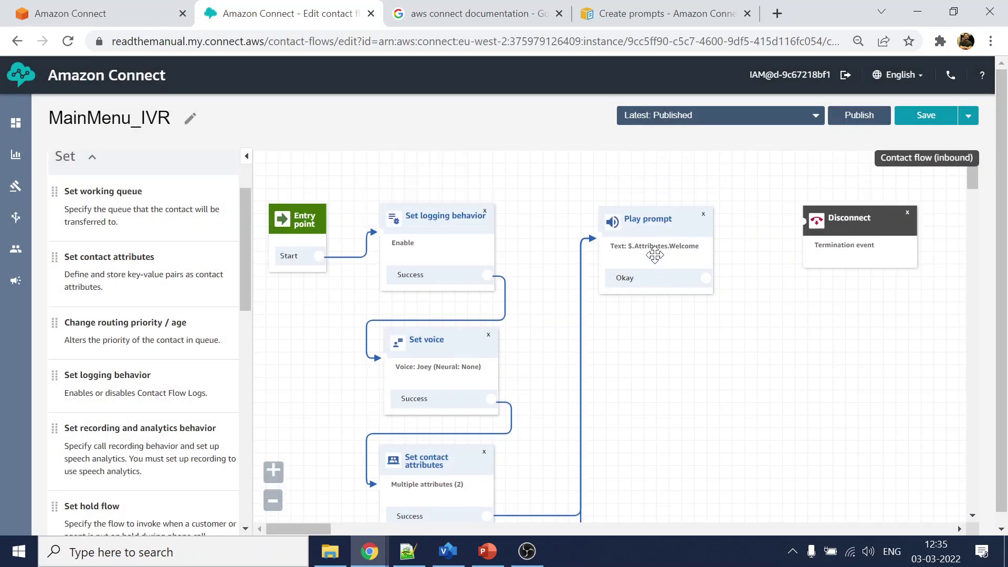
Step: Append ". And the policy number is" after $.Attributes.Welcome in the Play prompt block's message
left_click(654, 230)
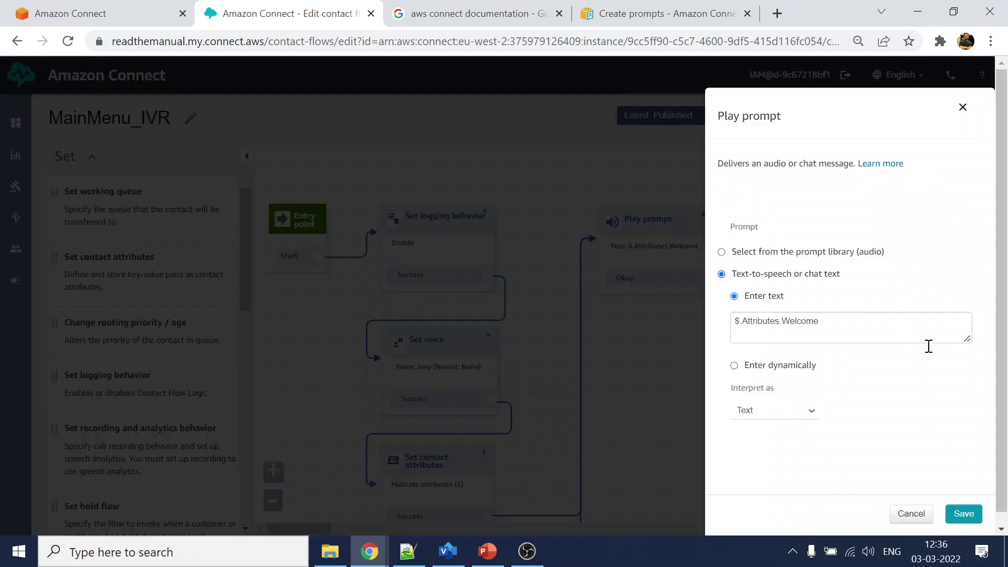
double_click(758, 322)
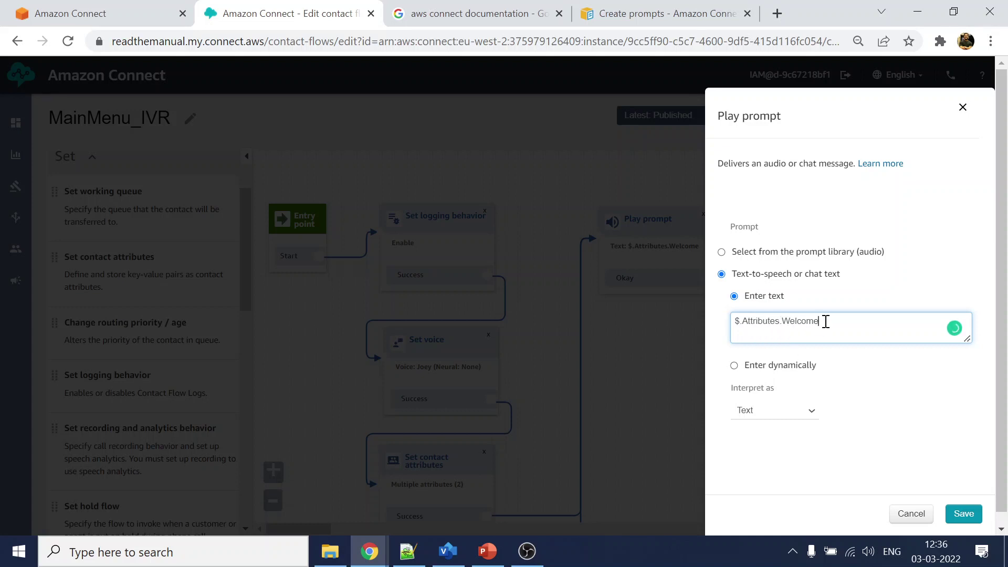
left_click_drag(827, 322, 733, 323)
left_click(847, 326)
type(". And the policy number is")
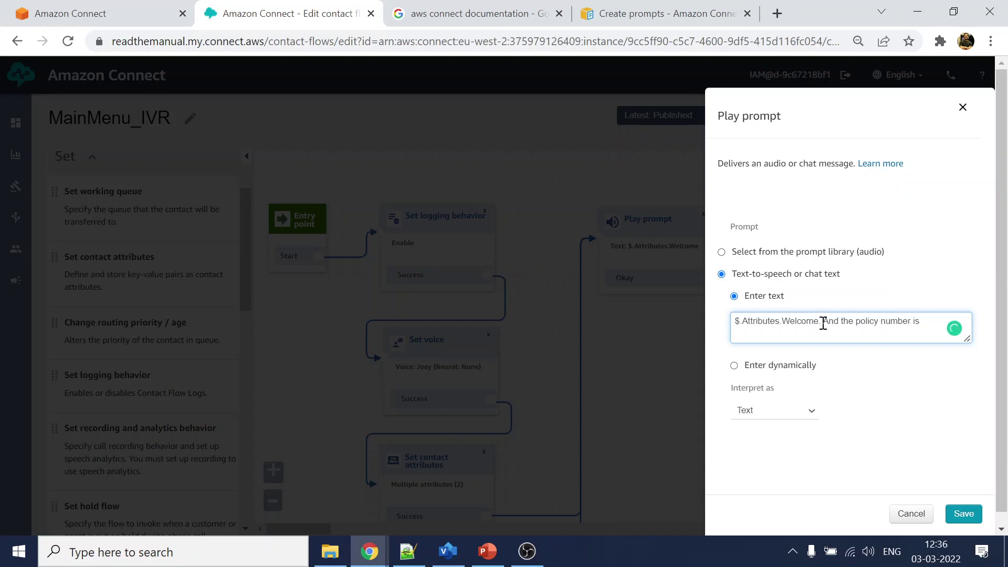
Step: Add $.Attributes.PolicyNumber to the end of the prompt message, reusing a copy of the $.Attributes.Welcome reference
left_click_drag(821, 323, 723, 324)
key("ctrl+c")
left_click(928, 325)
key("ctrl+v")
double_click(804, 334)
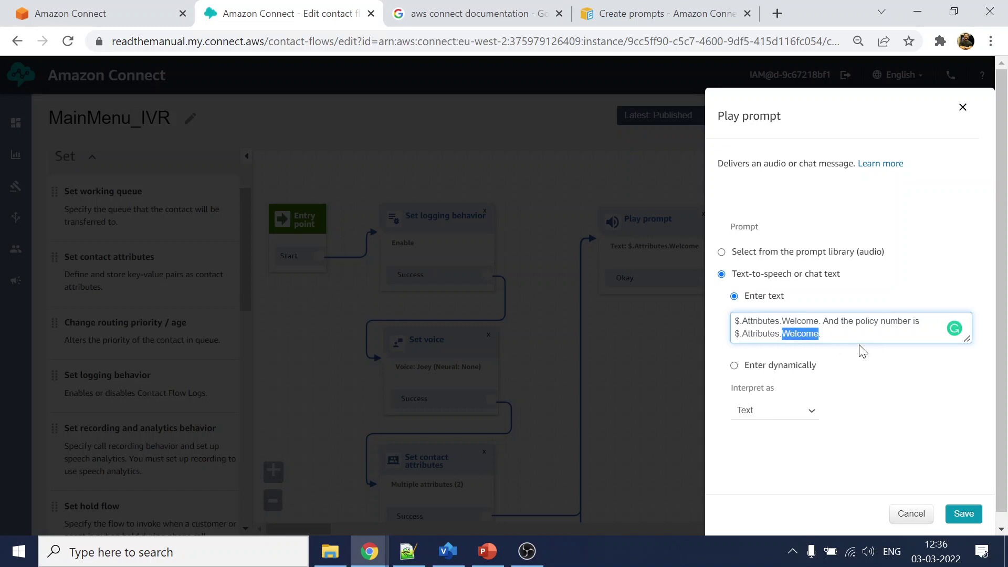
type("F")
type("olicyN")
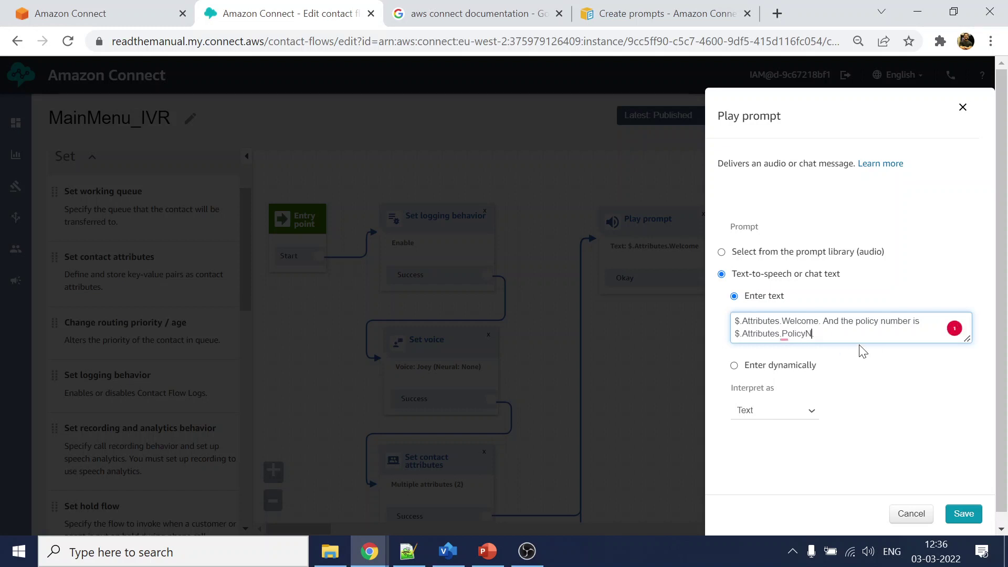
type("umber")
Step: Remove the period after $.Attributes.Welcome, make "And" lowercase in the prompt message, and save the Play prompt block
left_click(823, 321)
key("Delete")
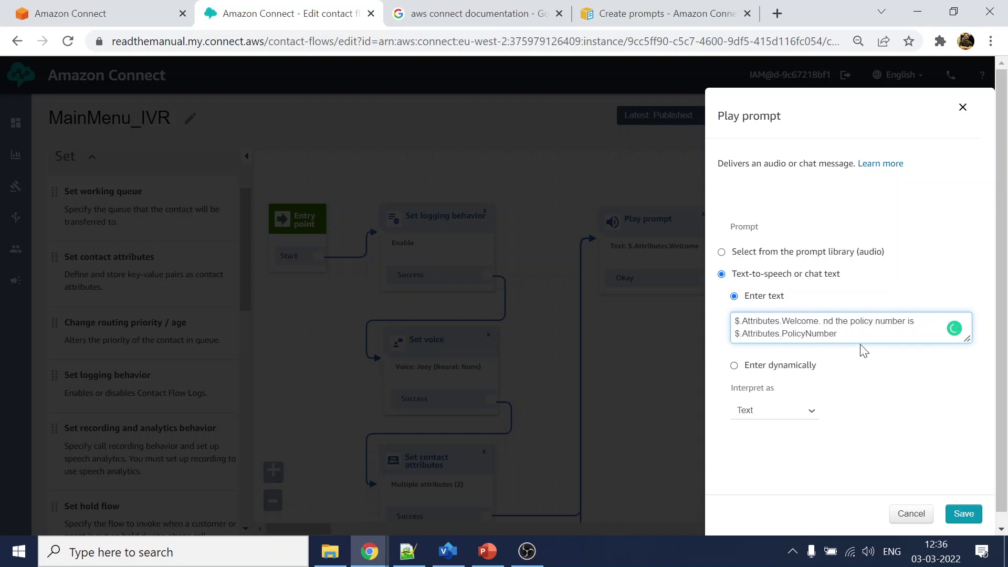
key("BackSpace")
key("BackSpace")
type("a")
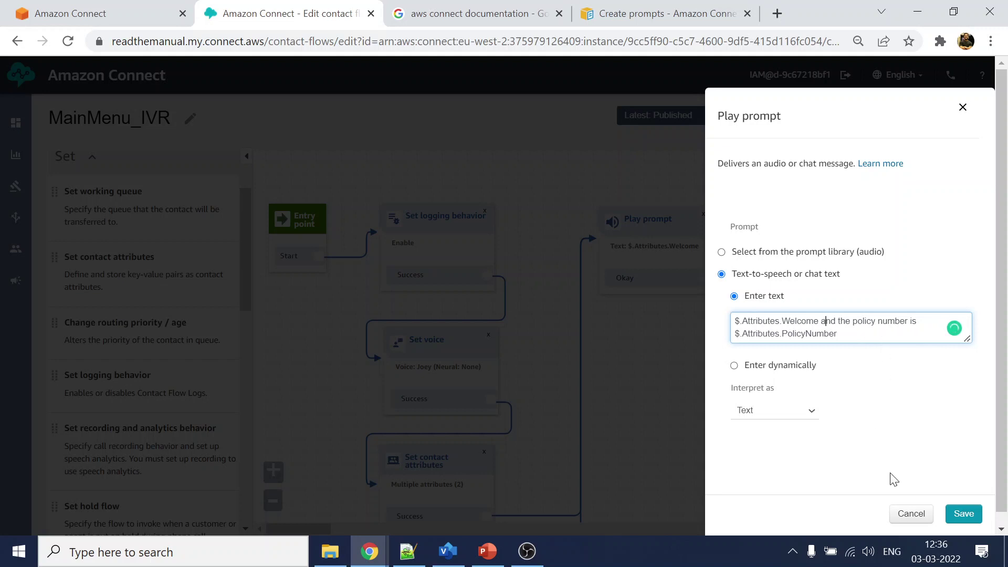
left_click(965, 514)
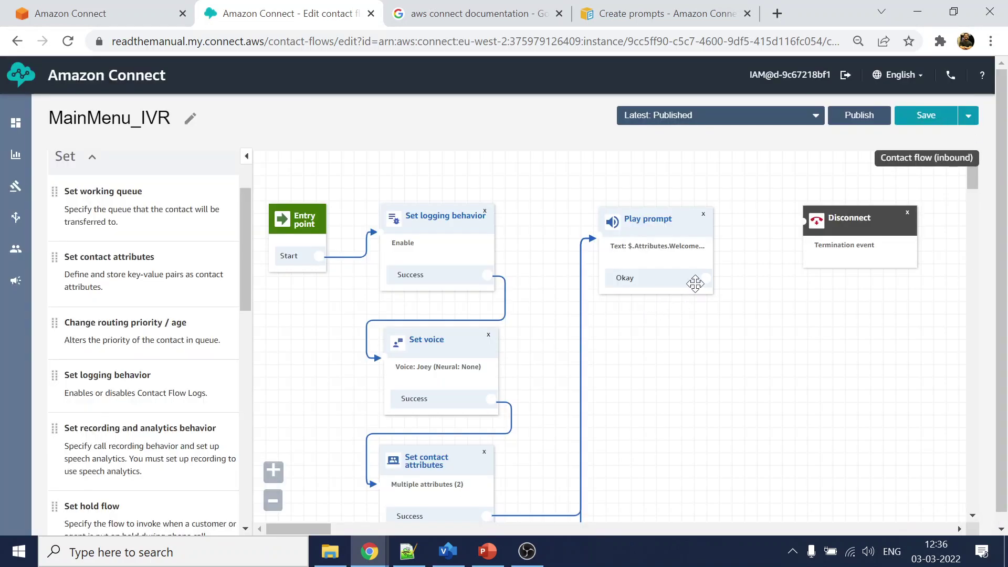
Step: Connect Play prompt's Okay to Disconnect and save the MainMenu_IVR contact flow
left_click_drag(705, 278, 813, 221)
left_click(936, 114)
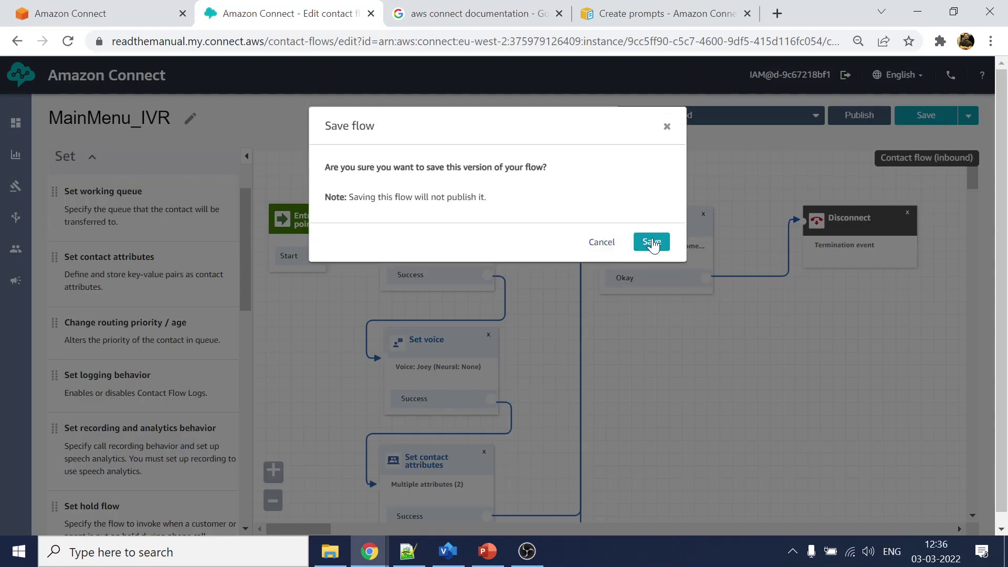
left_click(651, 242)
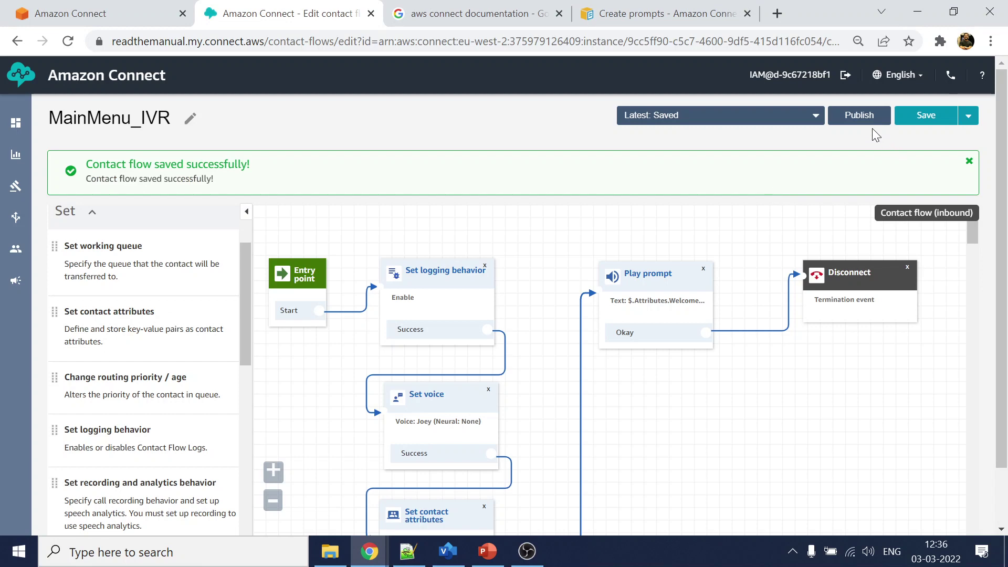
Step: Publish the MainMenu_IVR contact flow and open the Amazon Connect Dashboard in a new browser tab
left_click(859, 114)
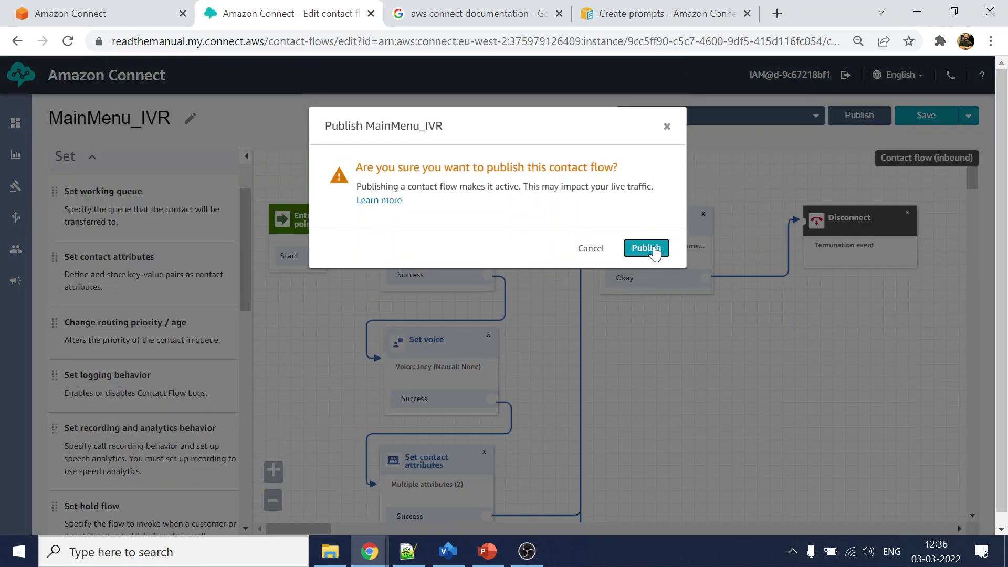
left_click(647, 249)
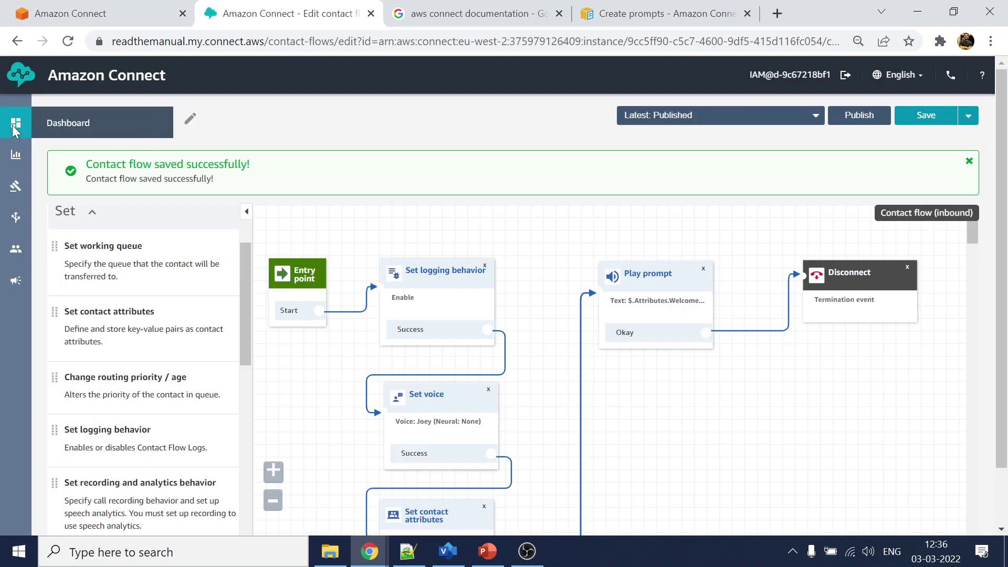
middle_click(61, 132)
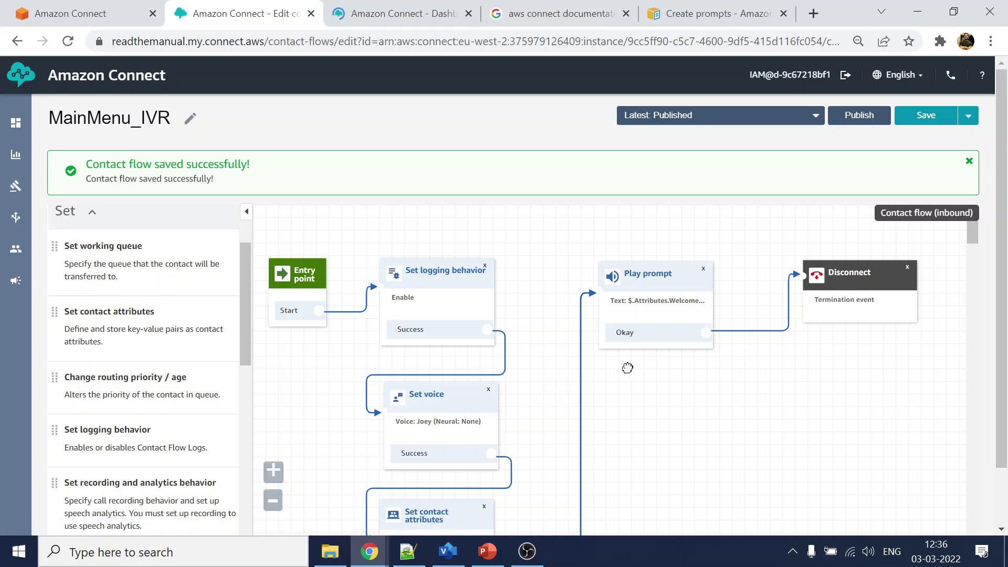
Step: Open the Test Chat page from the Dashboard and bring up its Test Settings
left_click(407, 19)
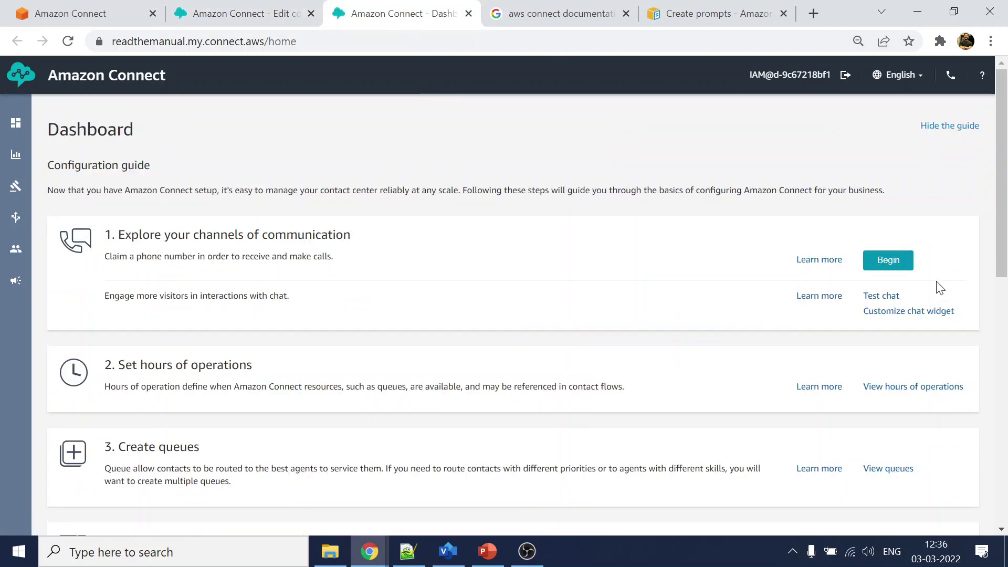
left_click(882, 297)
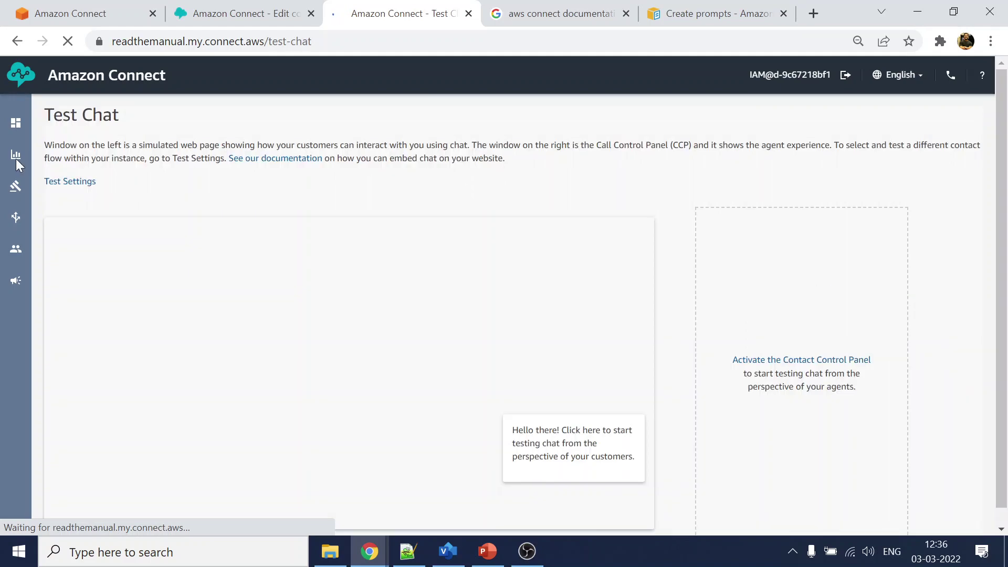
mouse_move(16, 154)
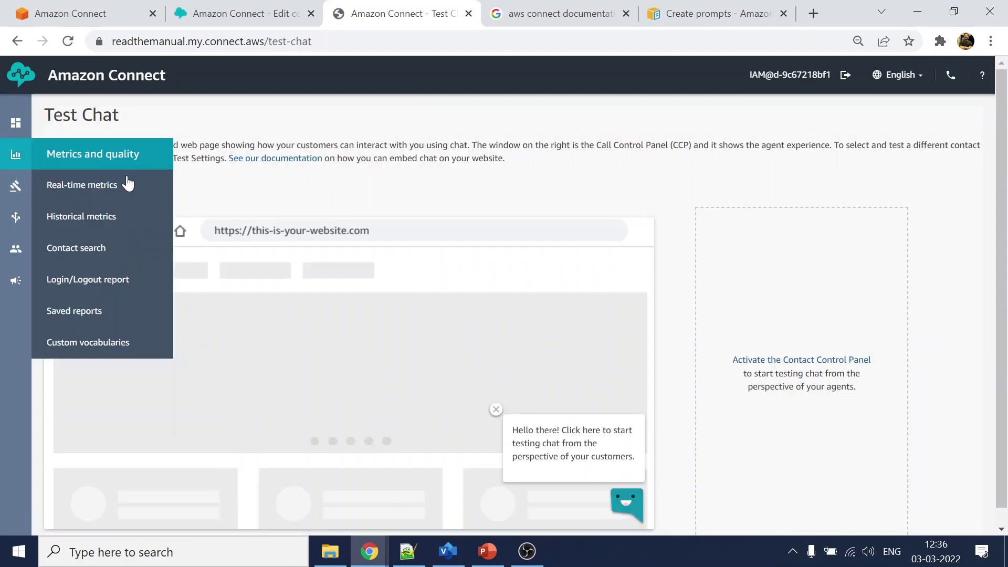
left_click(71, 180)
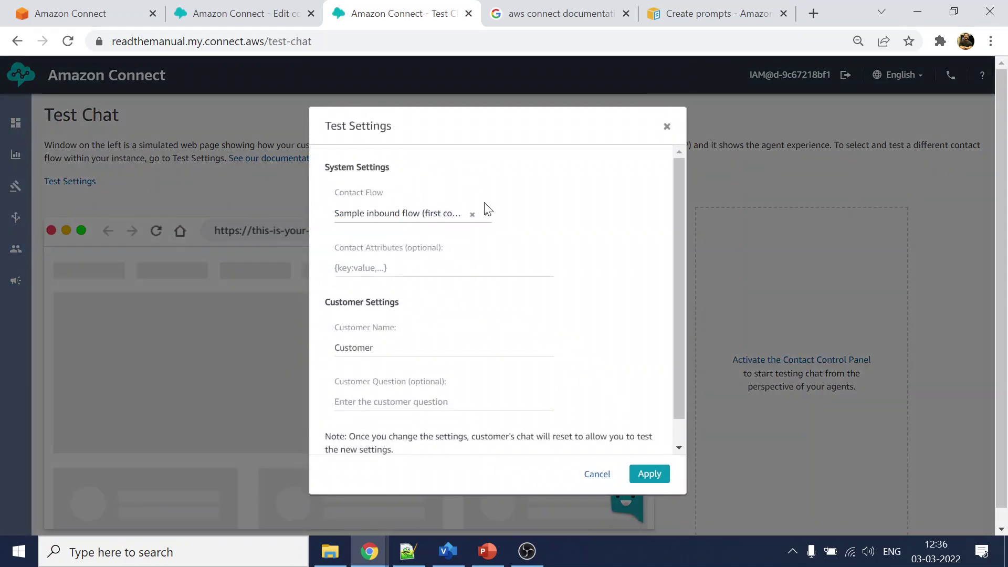
Step: Set the test contact flow to MainMenu_IVR, apply the settings, and start a test chat as the customer
left_click(471, 214)
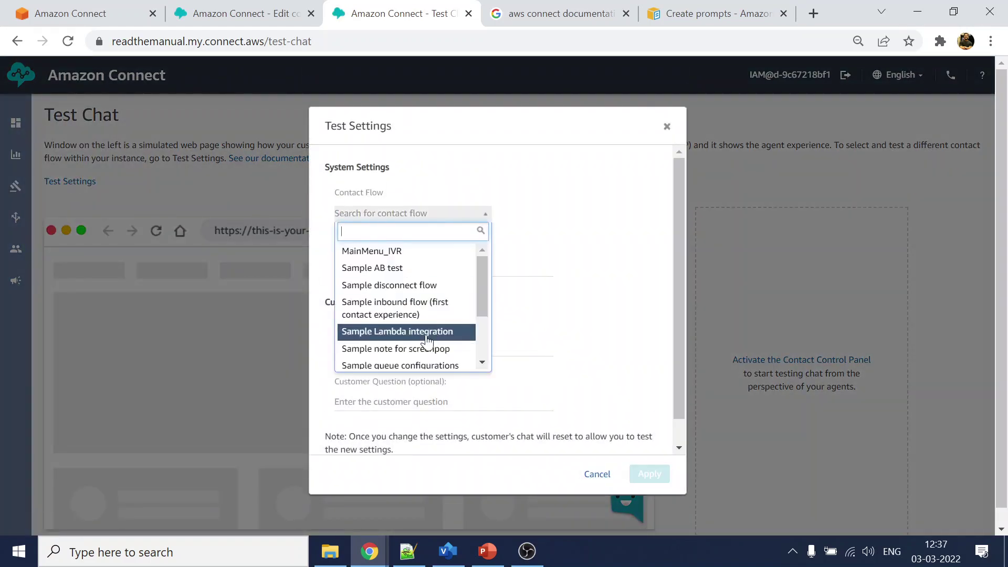
scroll(427, 341, "down", 4)
scroll(378, 315, "up", 1)
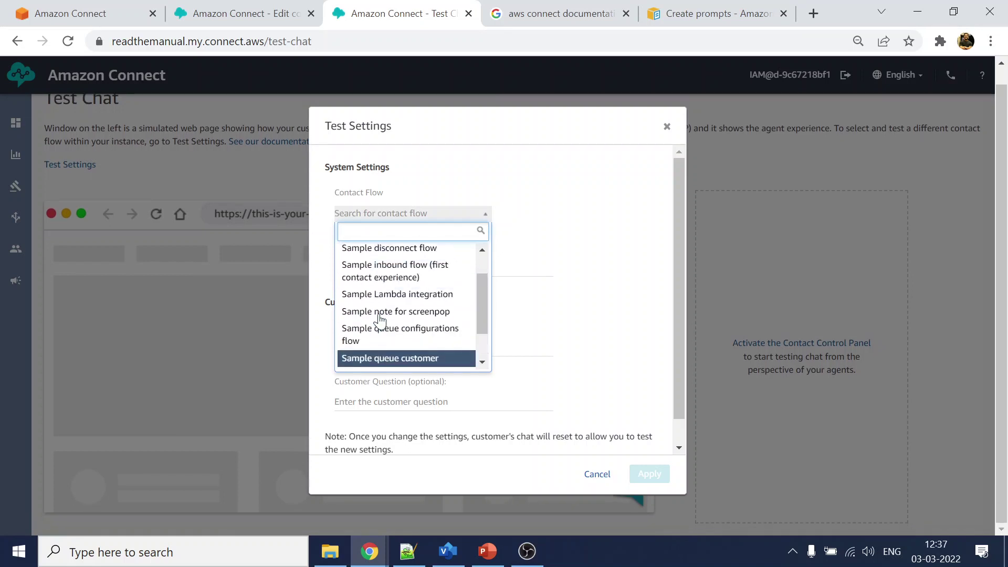
scroll(379, 319, "up", 2)
left_click(371, 252)
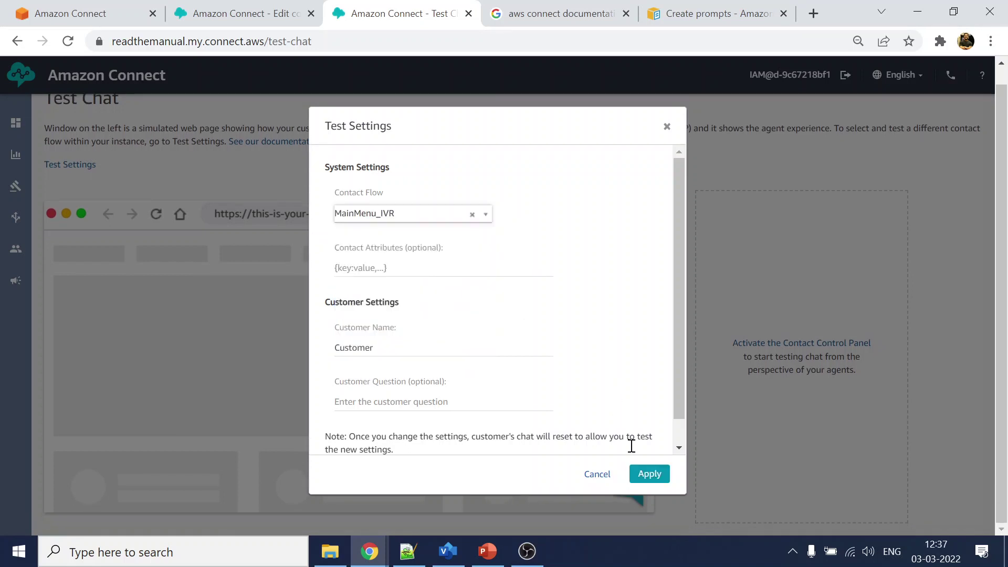
left_click(653, 478)
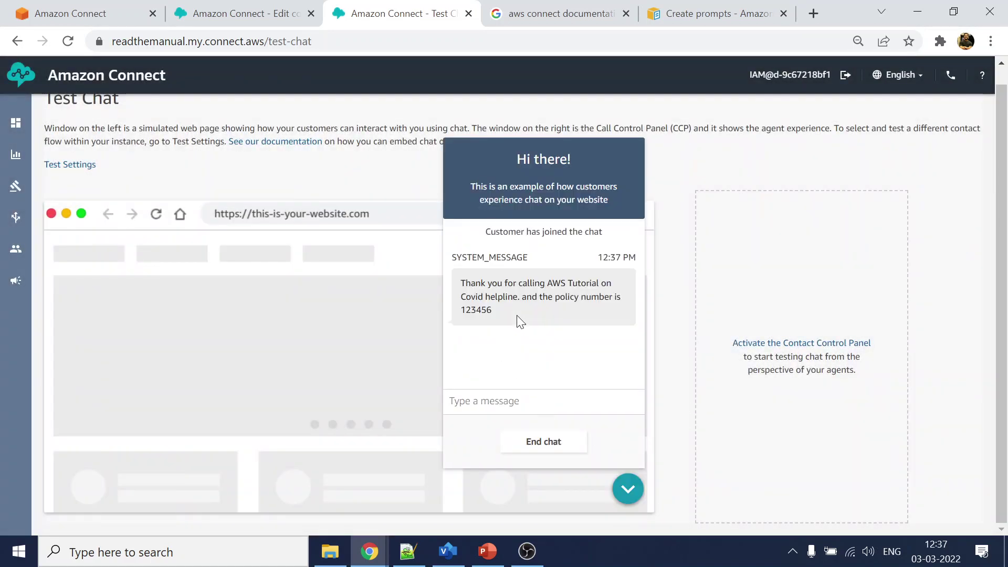
Step: Examine the welcome text, the policy number phrase and the policy number in the test chat's system message
left_click_drag(461, 283, 621, 289)
left_click(508, 297)
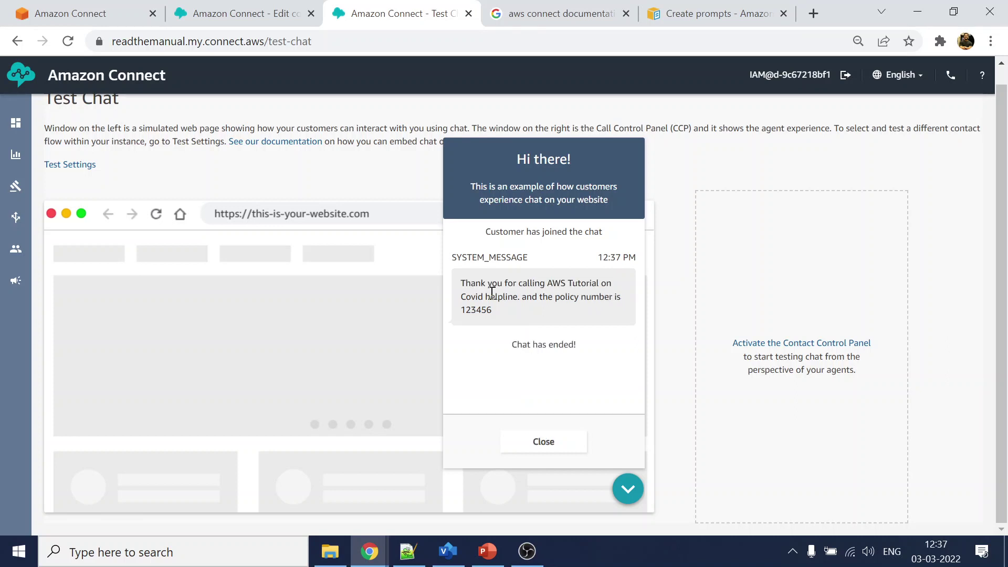
left_click_drag(522, 297, 461, 283)
left_click(527, 303)
left_click_drag(523, 297, 623, 302)
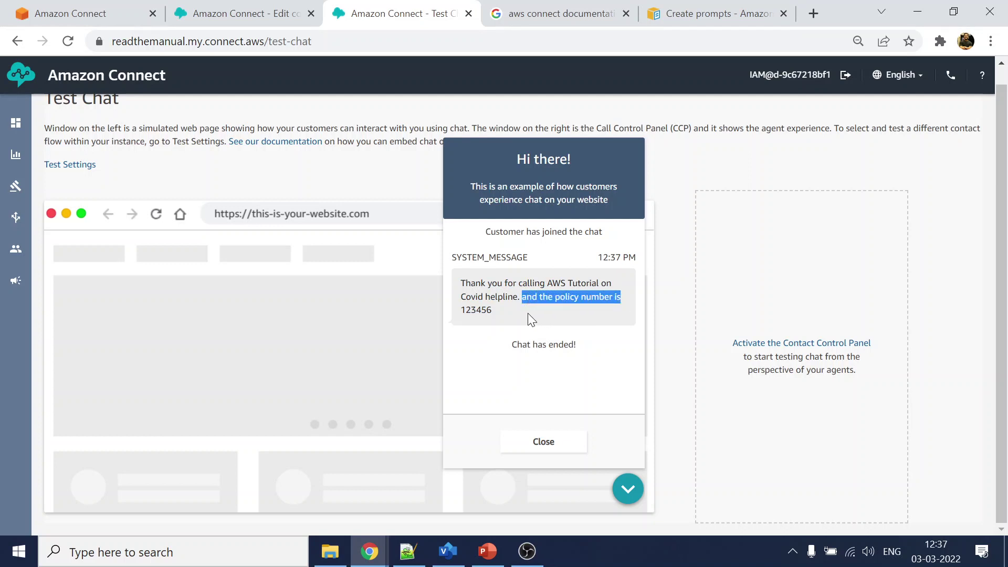
left_click_drag(528, 314, 456, 312)
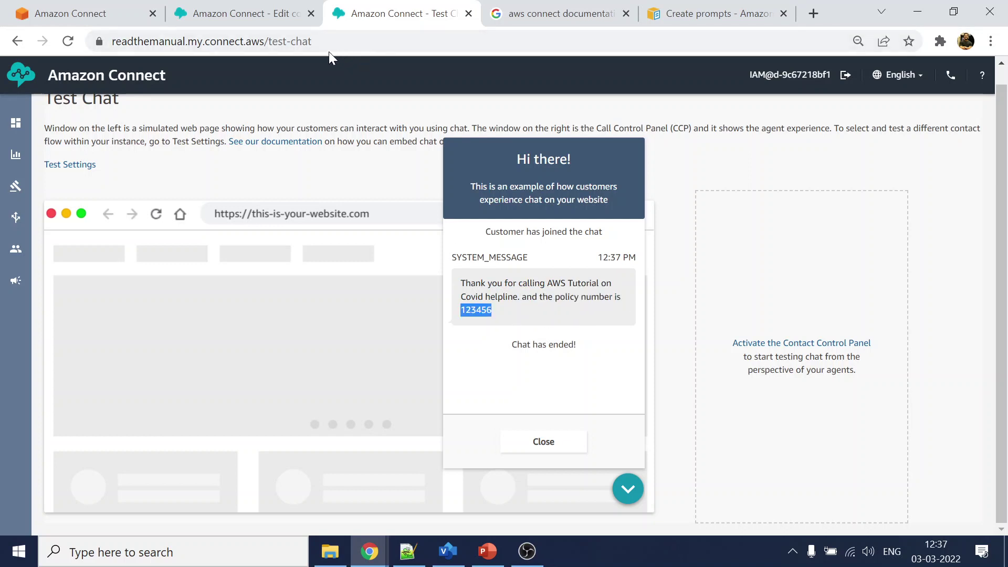
Step: Check the $.Attributes.Welcome reference in MainMenu_IVR's Play prompt block, then close the block without saving
left_click(258, 13)
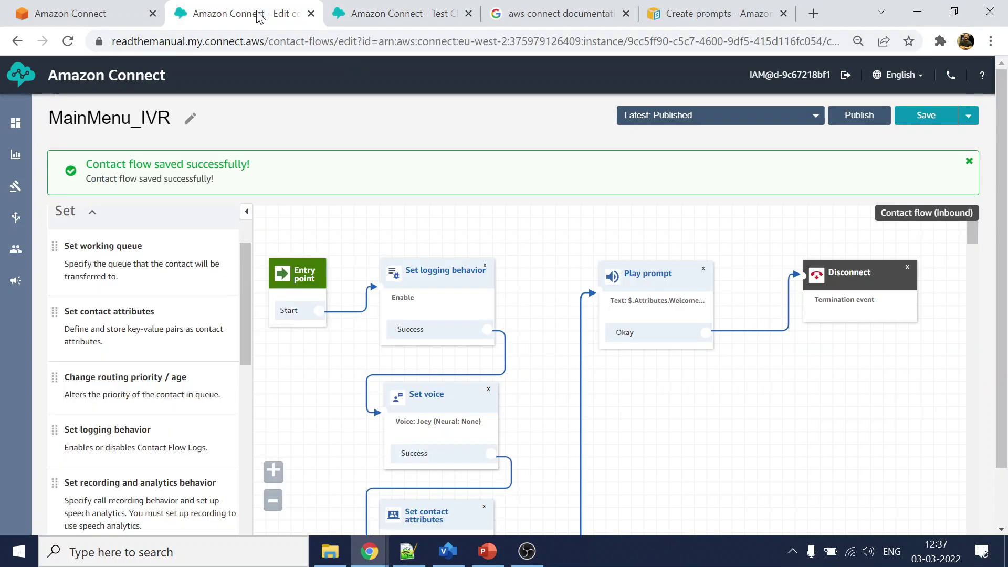
left_click(659, 278)
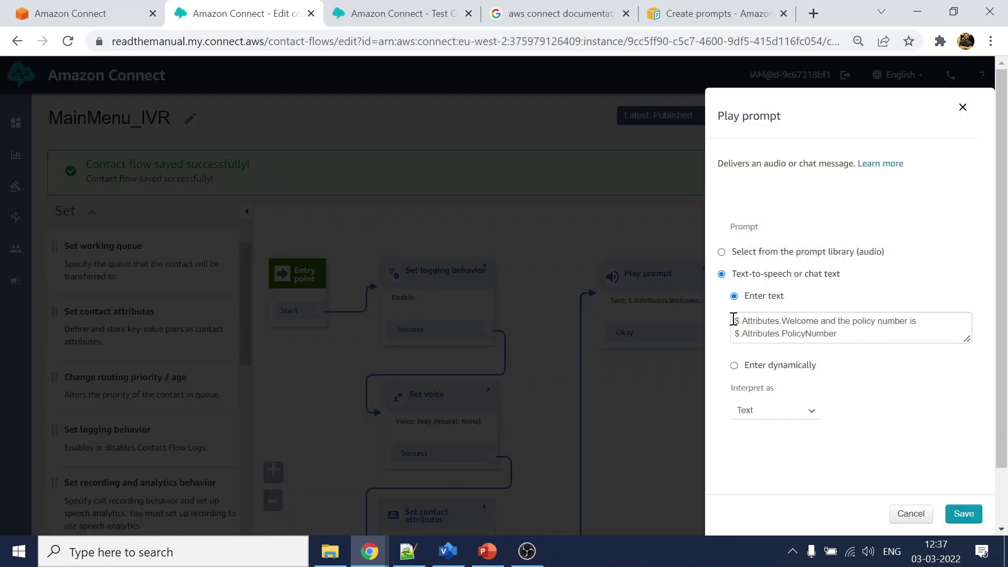
left_click_drag(733, 320, 819, 321)
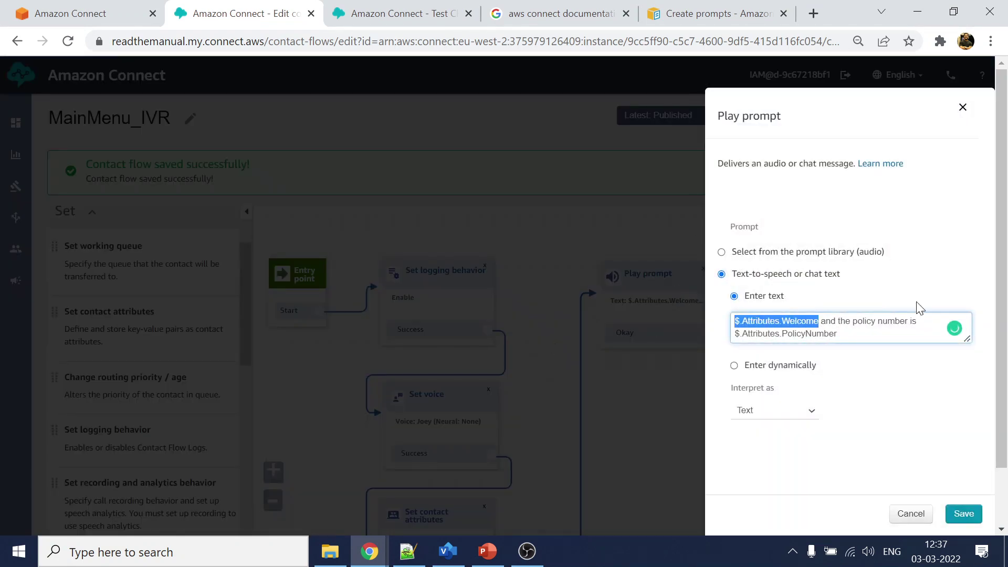
left_click(911, 513)
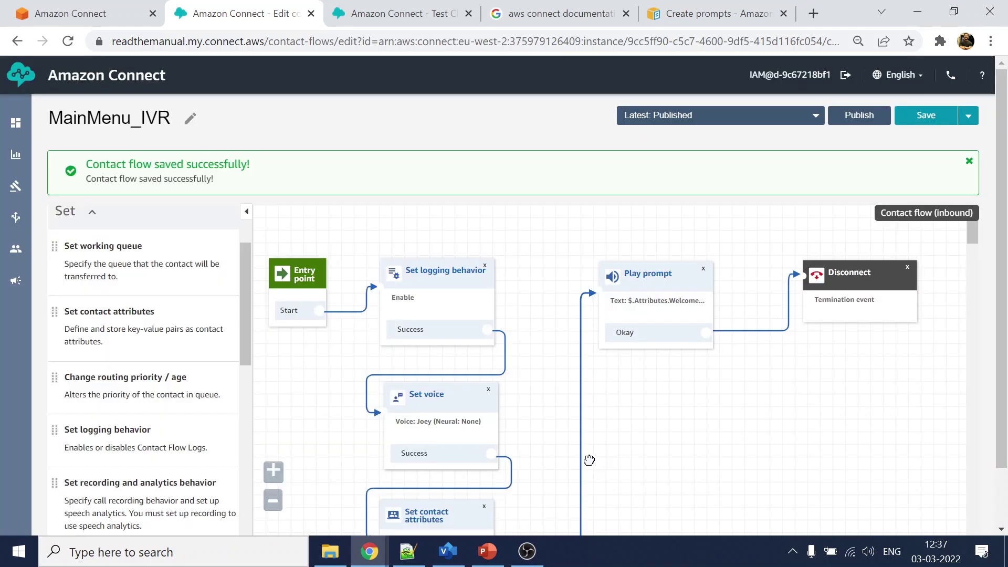
Step: Review the Welcome and PolicyNumber values in the Set contact attributes block and close it without saving
scroll(581, 459, "down", 4)
left_click(433, 290)
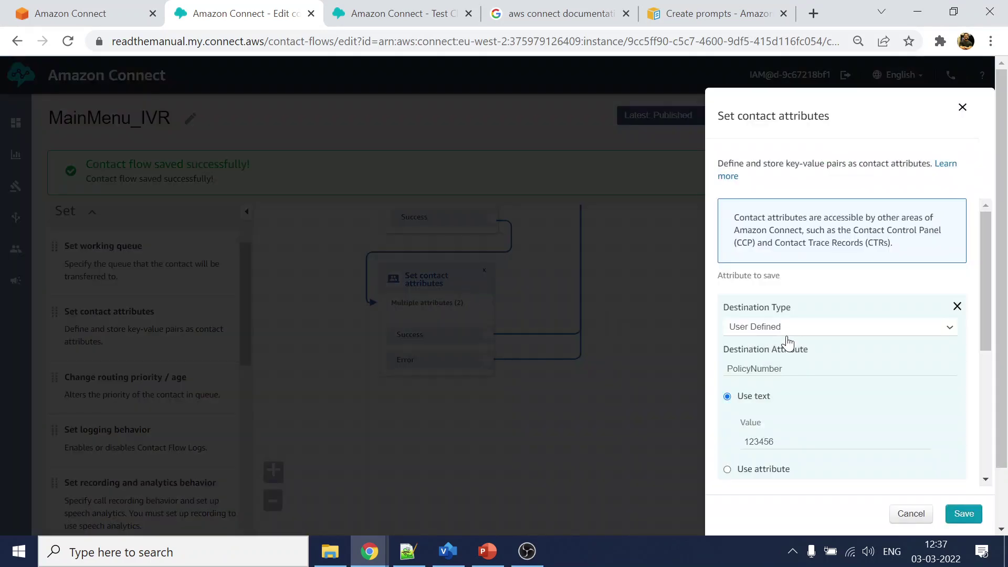
scroll(784, 444, "down", 4)
scroll(785, 445, "down", 2)
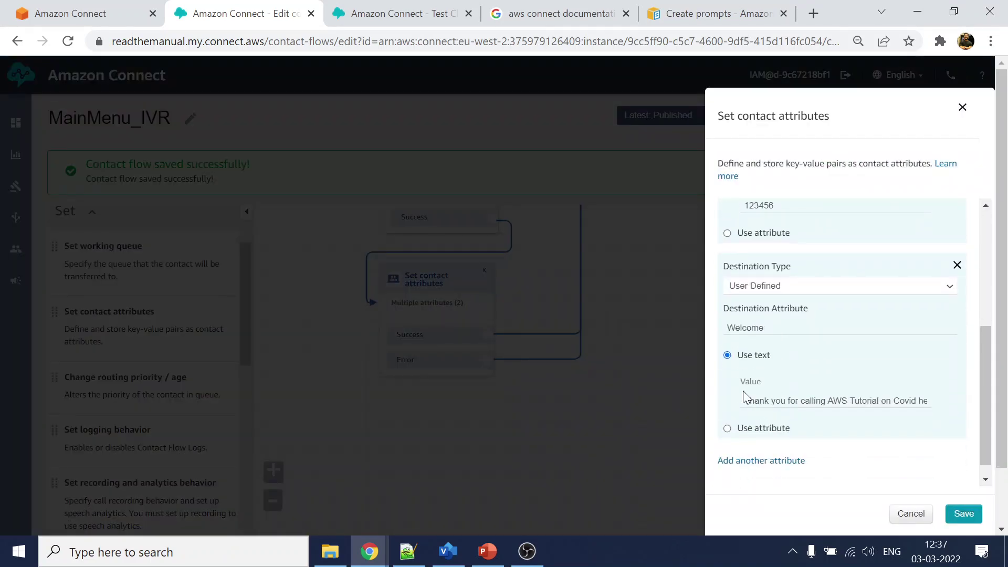
left_click_drag(743, 401, 946, 407)
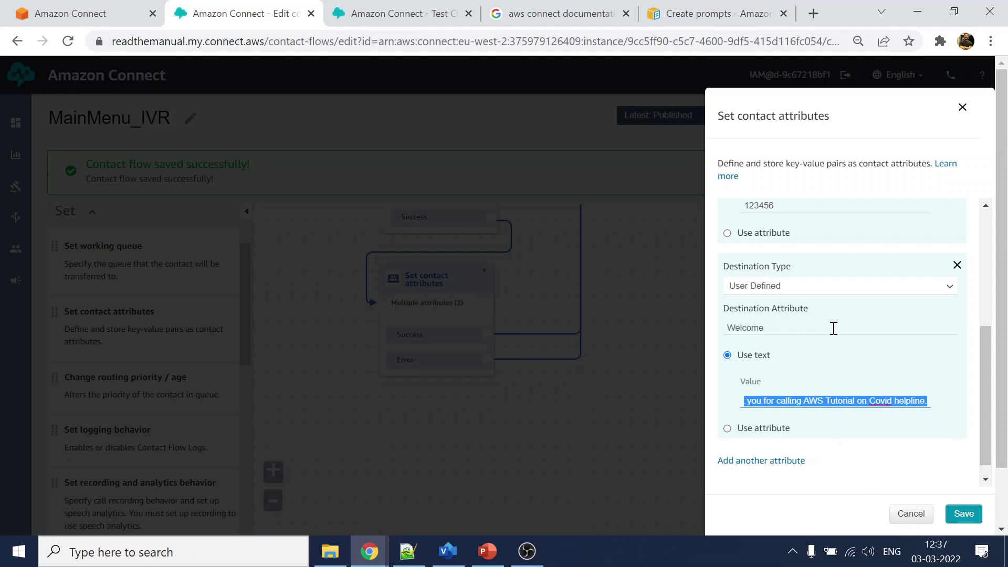
scroll(833, 328, "up", 3)
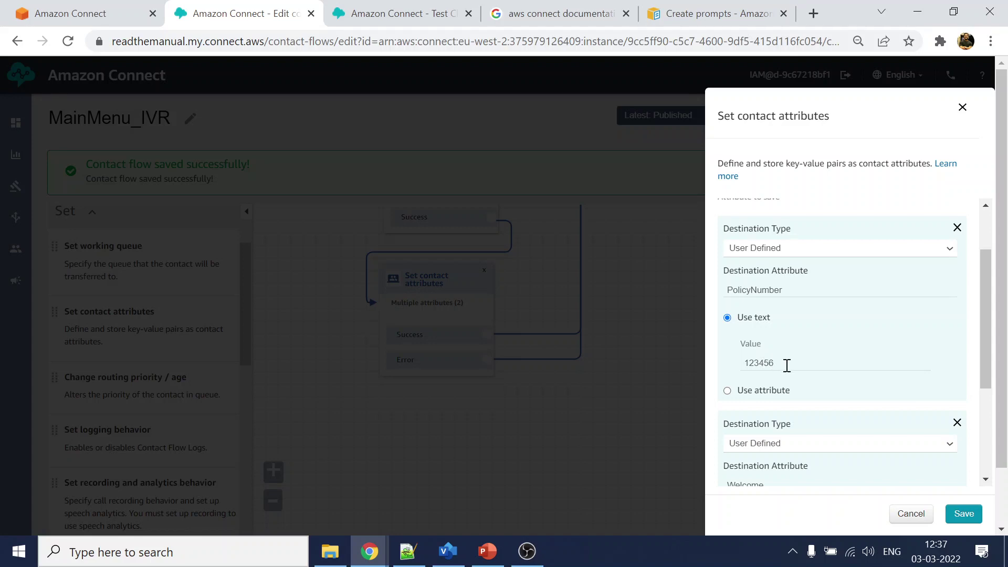
left_click(910, 513)
scroll(731, 322, "up", 5)
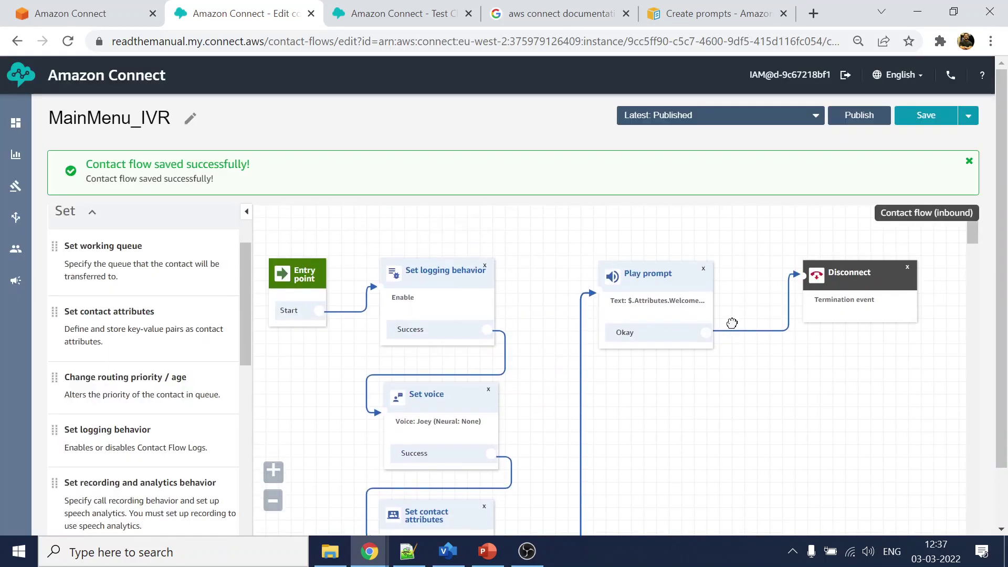
Step: Compare the phrase "and the policy number is" in the Play prompt block with the test chat message, and close the ended chat
left_click(674, 282)
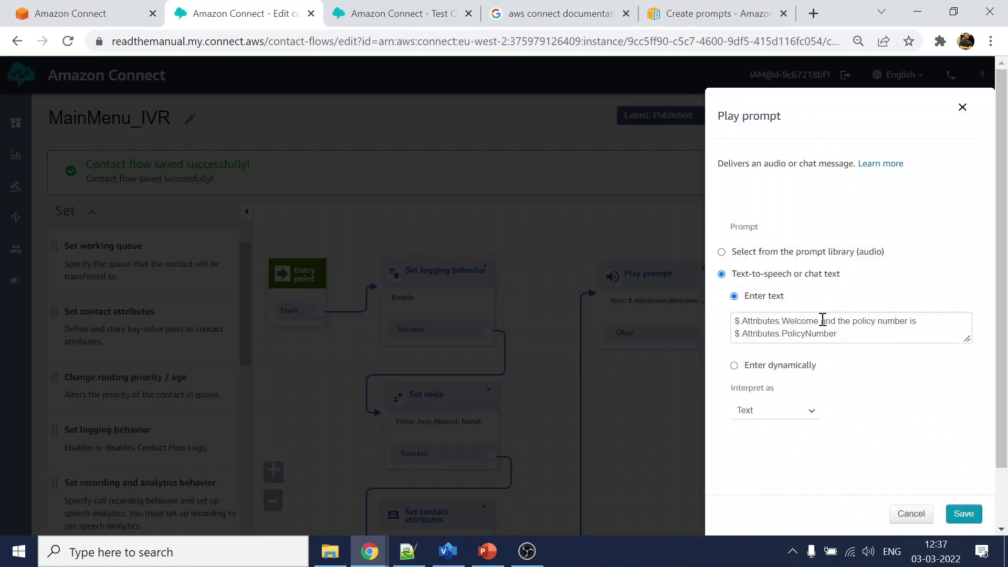
left_click_drag(820, 320, 928, 327)
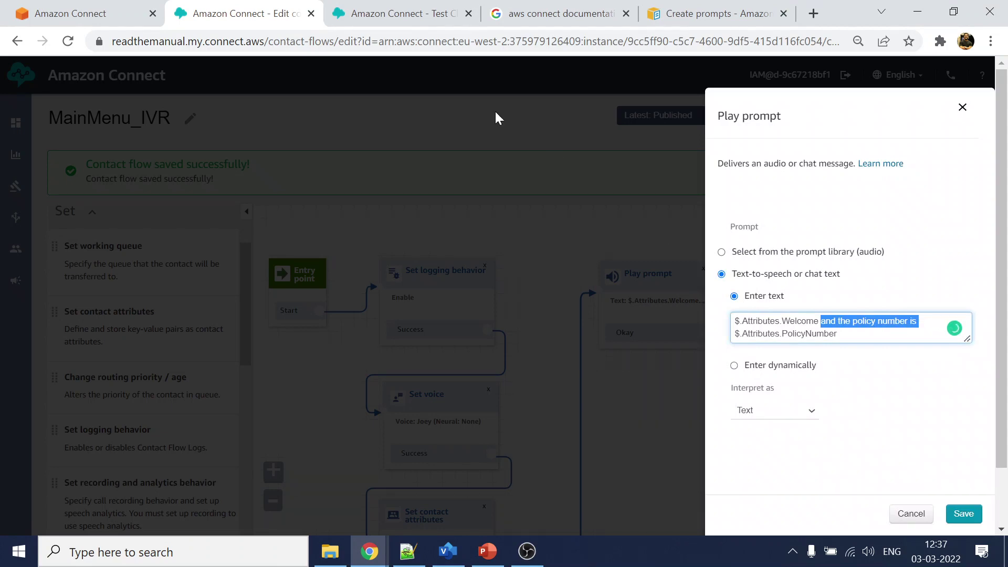
left_click(417, 20)
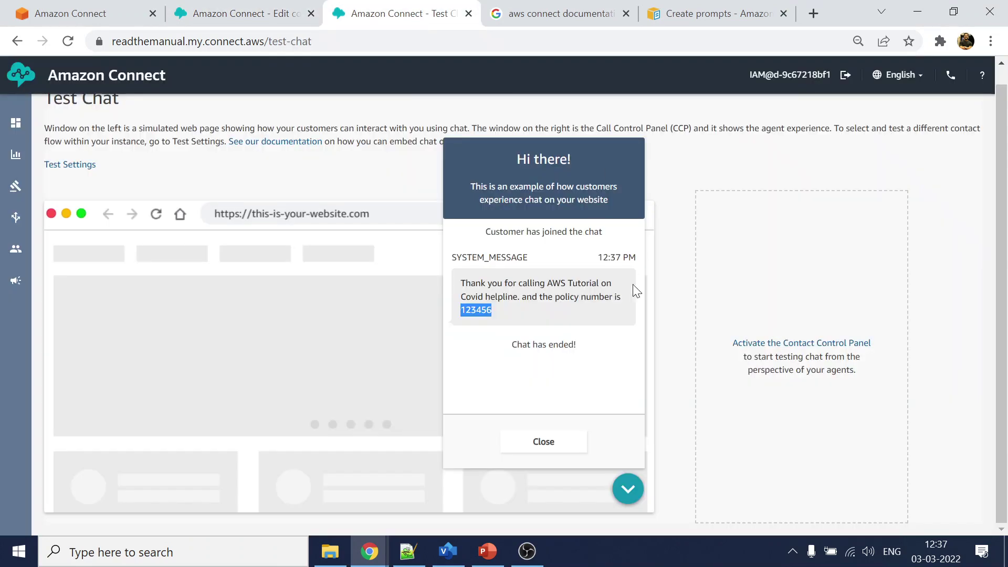
left_click(556, 311)
left_click_drag(522, 297, 637, 303)
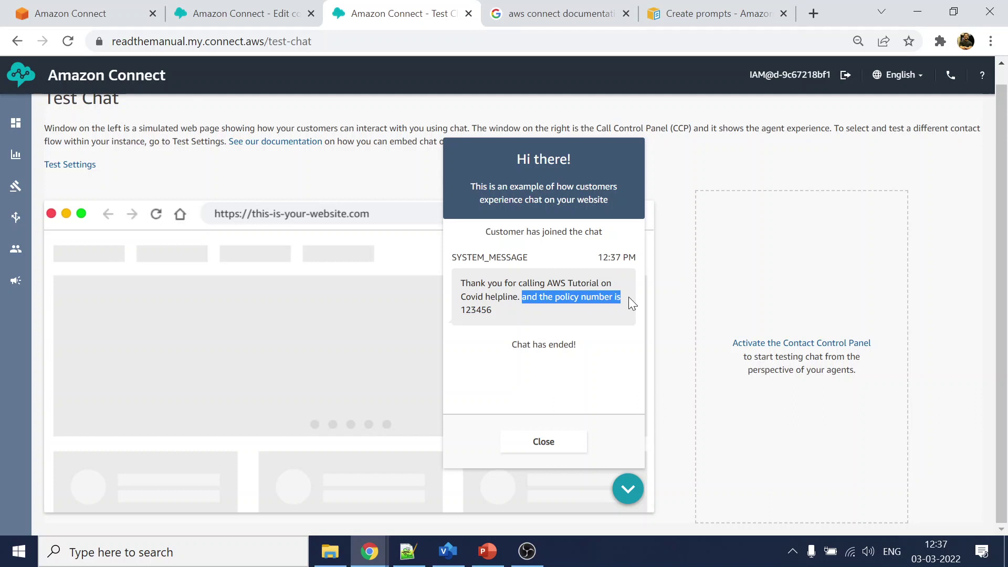
left_click(543, 450)
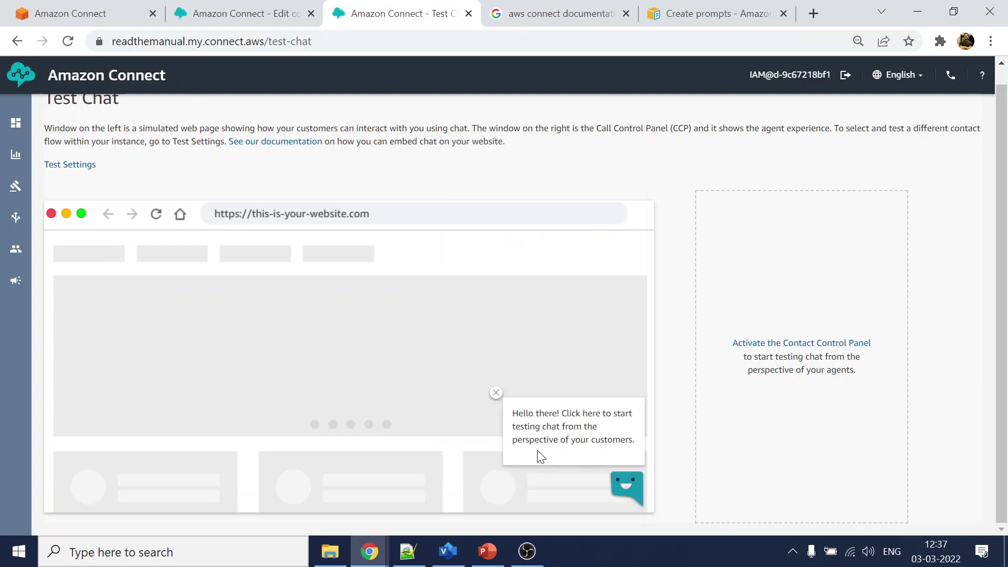
Step: Return to the MainMenu_IVR Play prompt settings and insert an opening <speak> tag before $.Attributes.Welcome in the message
left_click(307, 8)
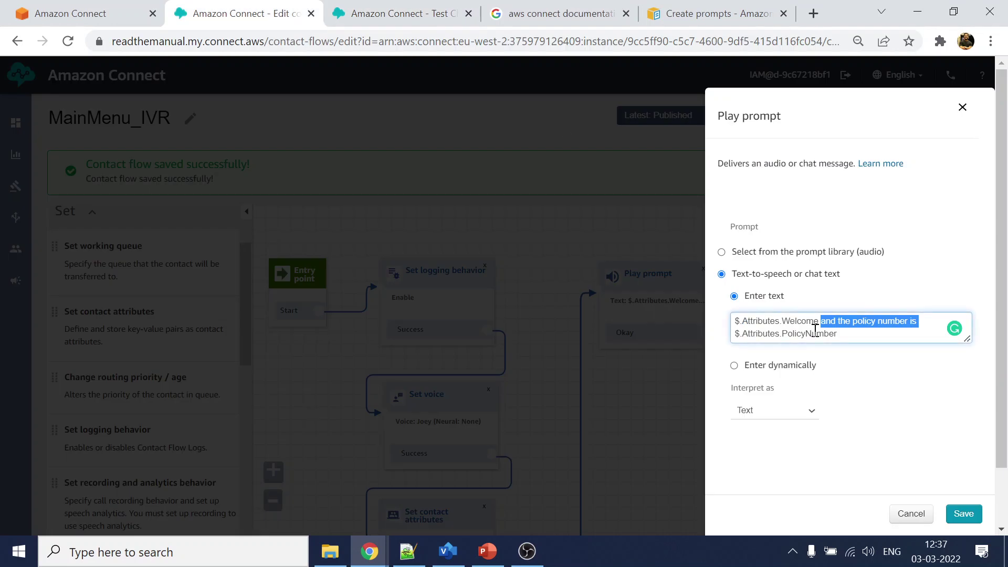
left_click(865, 334)
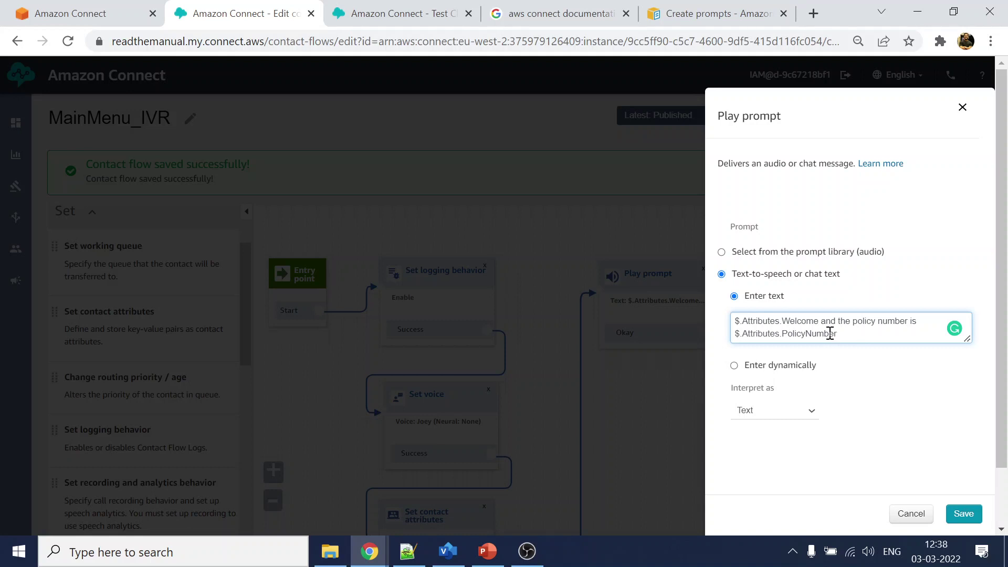
left_click(736, 323)
type("<")
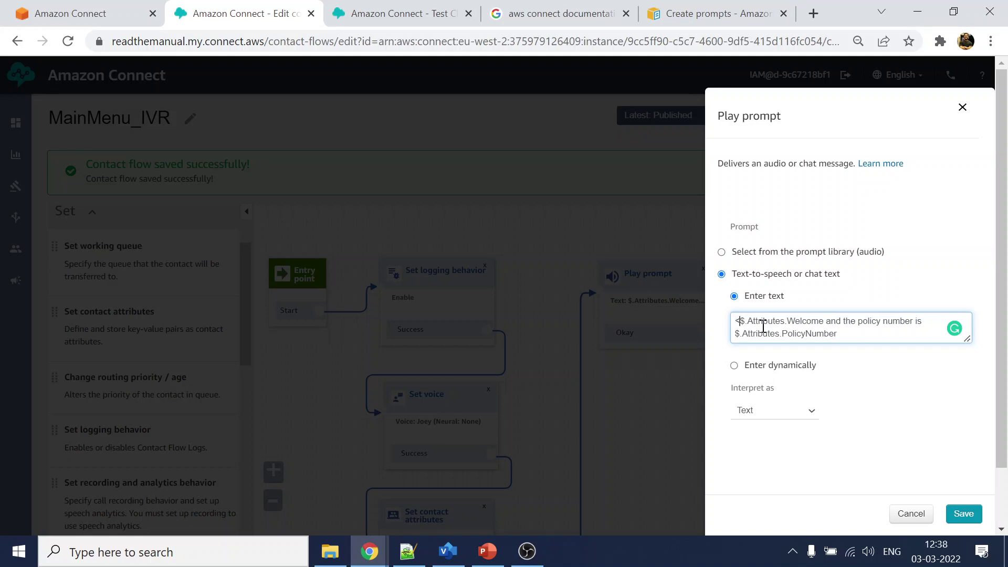
type("speak")
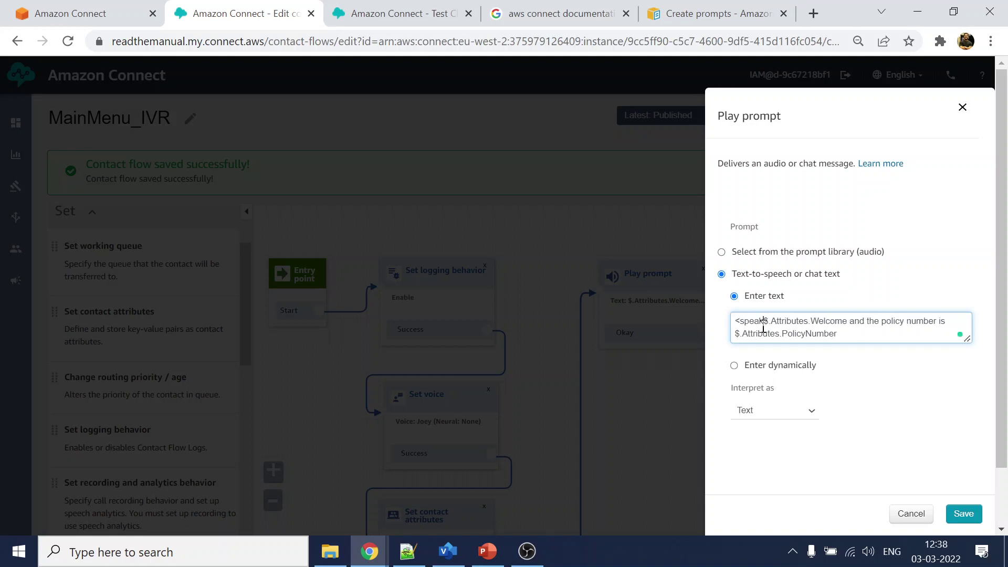
type(">")
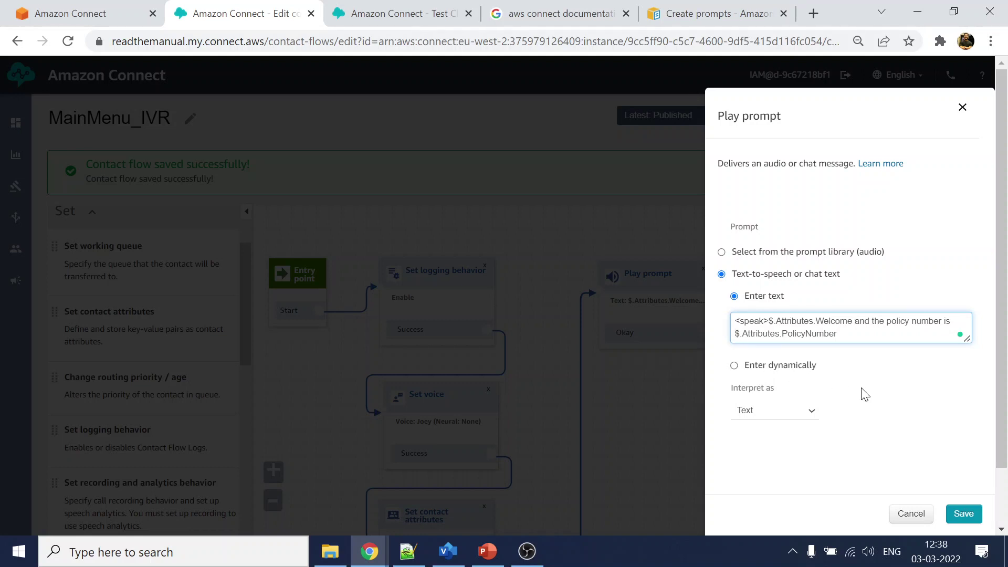
Step: Insert the opening tag <say-as interpret-as="digits"> directly before $.Attributes.PolicyNumber in the Play prompt message
type("<say")
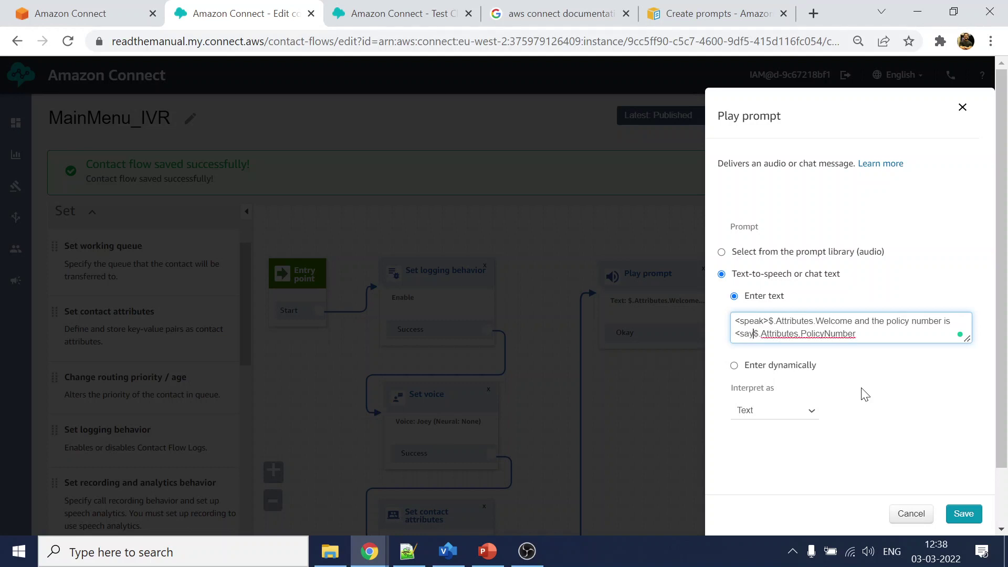
type("-as")
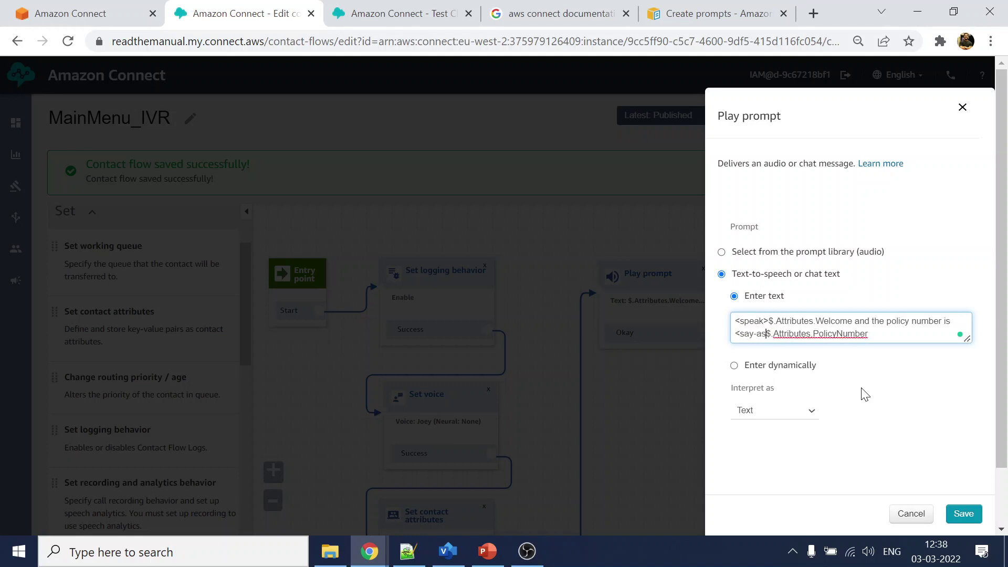
left_click(529, 552)
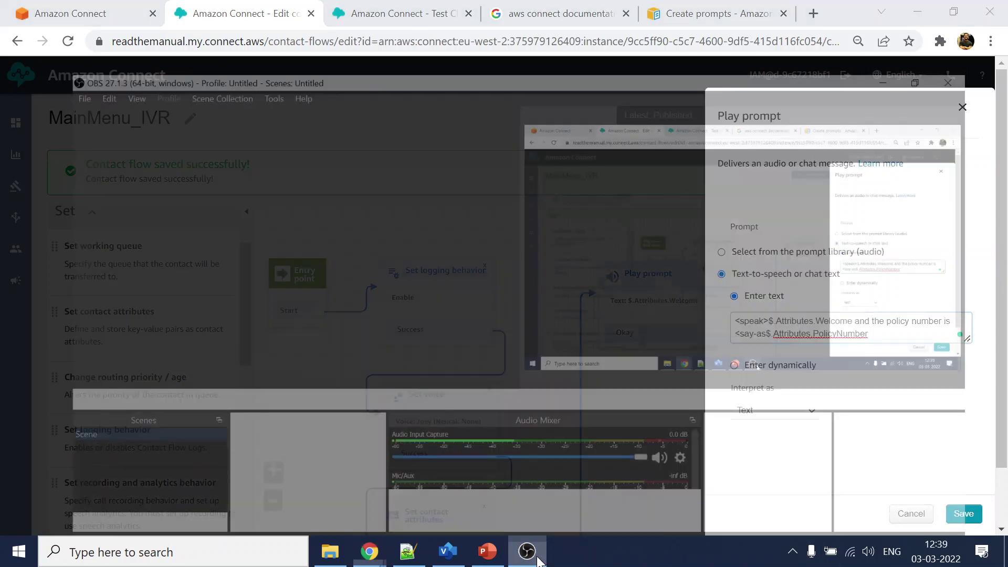
left_click(527, 551)
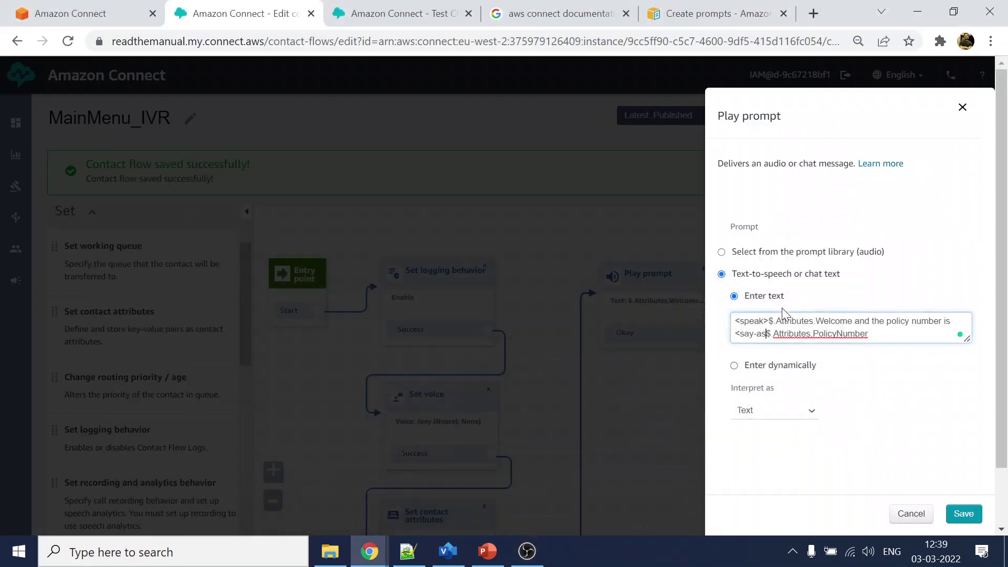
left_click(768, 335)
type("interpret-as=\"digits\"")
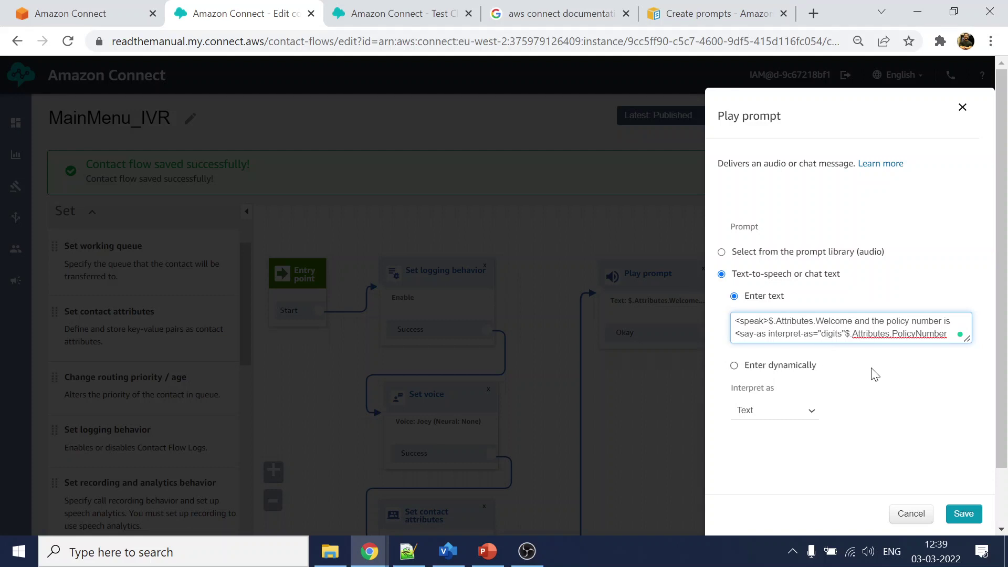
type(">")
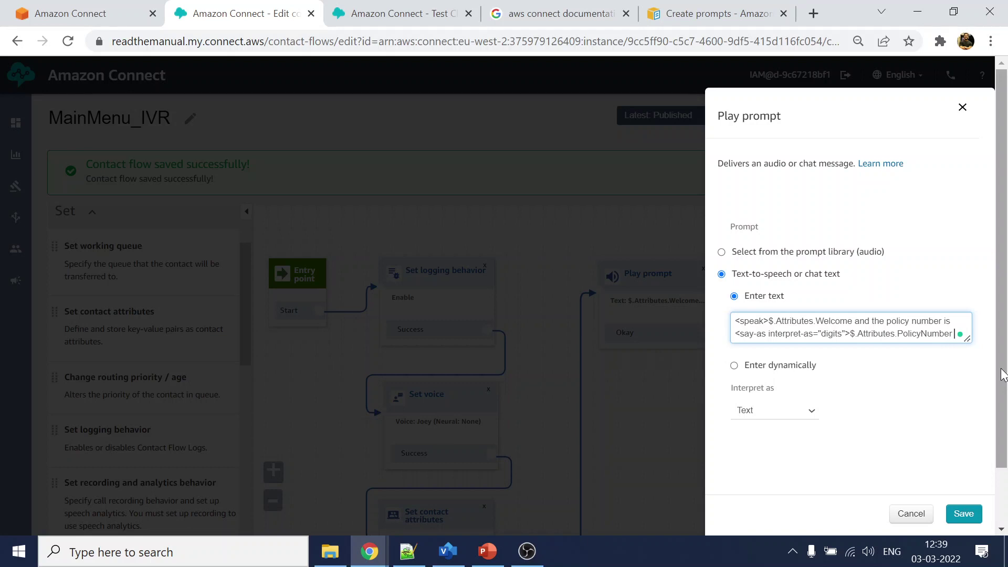
Step: Close the message markup with </say-as></speak> after $.Attributes.PolicyNumber and enlarge the text box to show the whole message
type("say-as>")
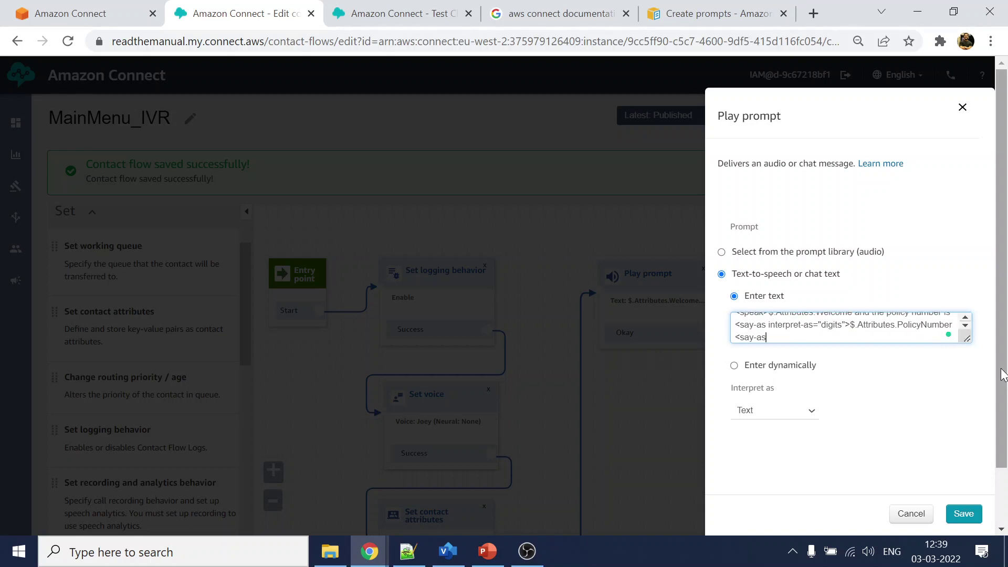
left_click(740, 339)
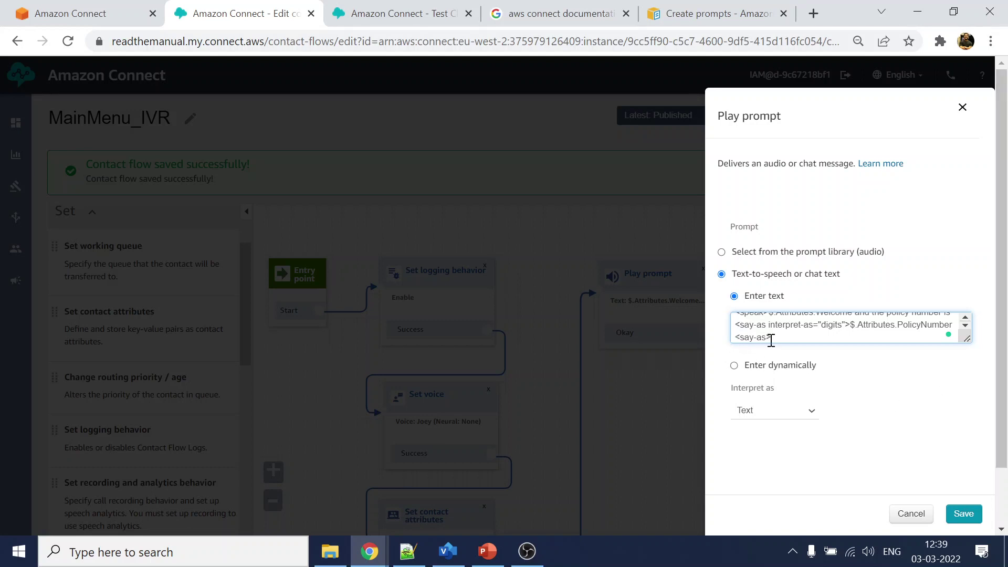
type("/")
left_click(790, 340)
left_click_drag(967, 338, 970, 399)
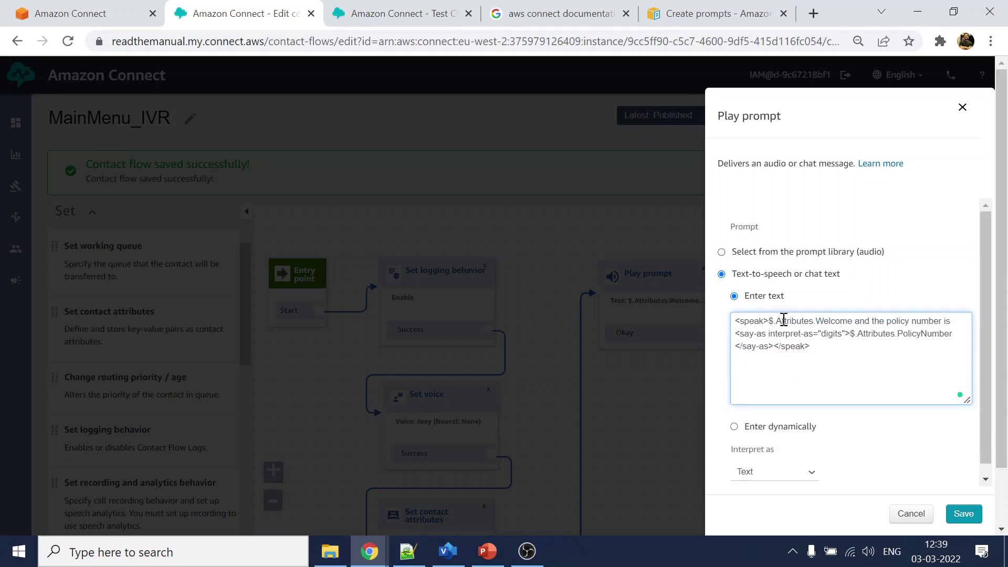
Step: Set the prompt to be interpreted as SSML, keeping the manually entered text option, with the full message in view
left_click(752, 467)
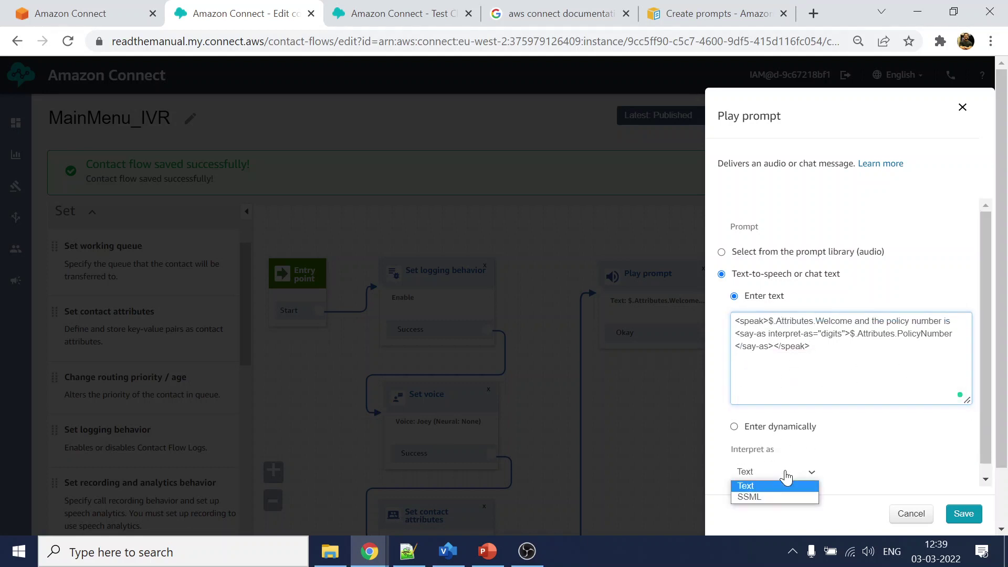
left_click(773, 494)
left_click(925, 427)
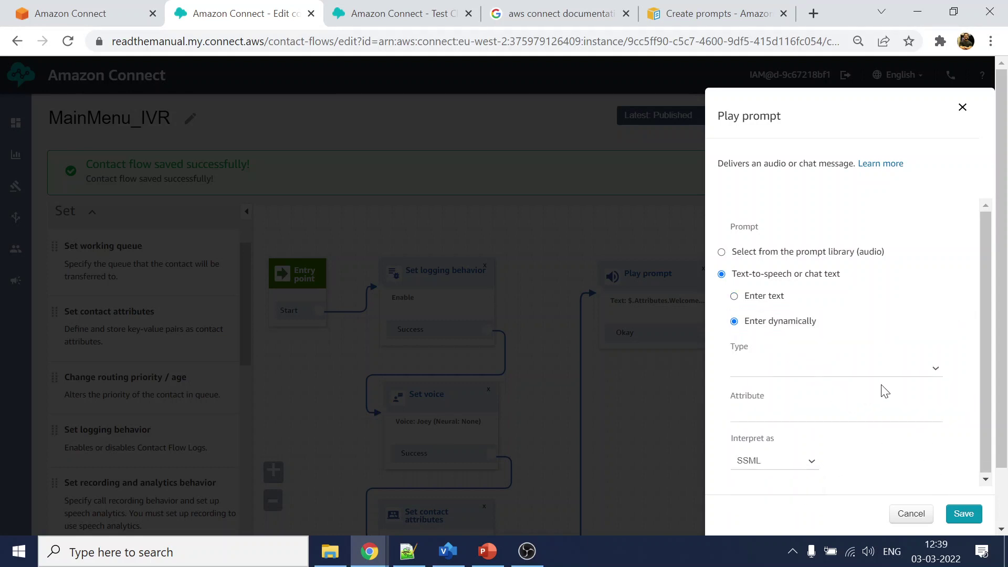
left_click(778, 297)
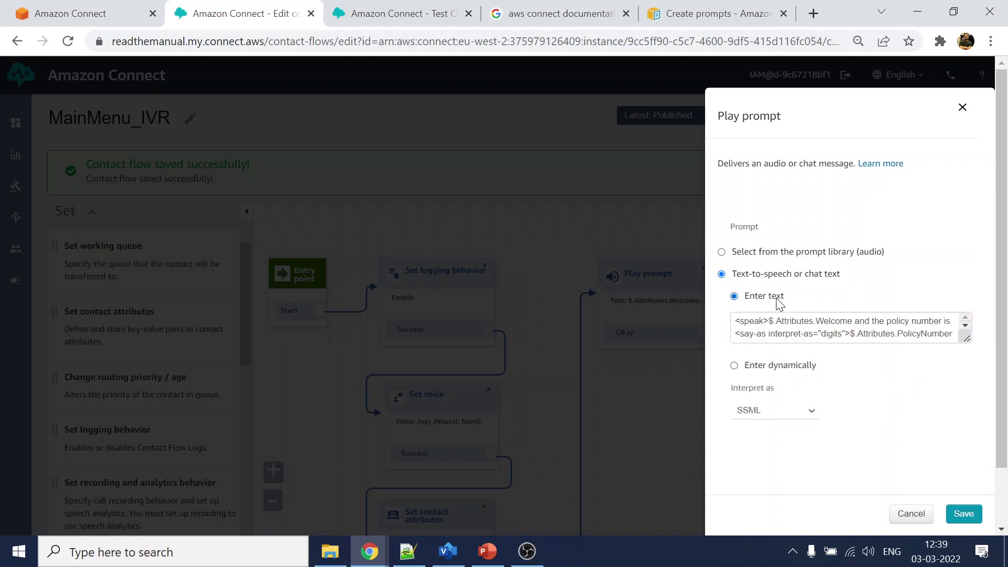
left_click_drag(966, 339, 970, 398)
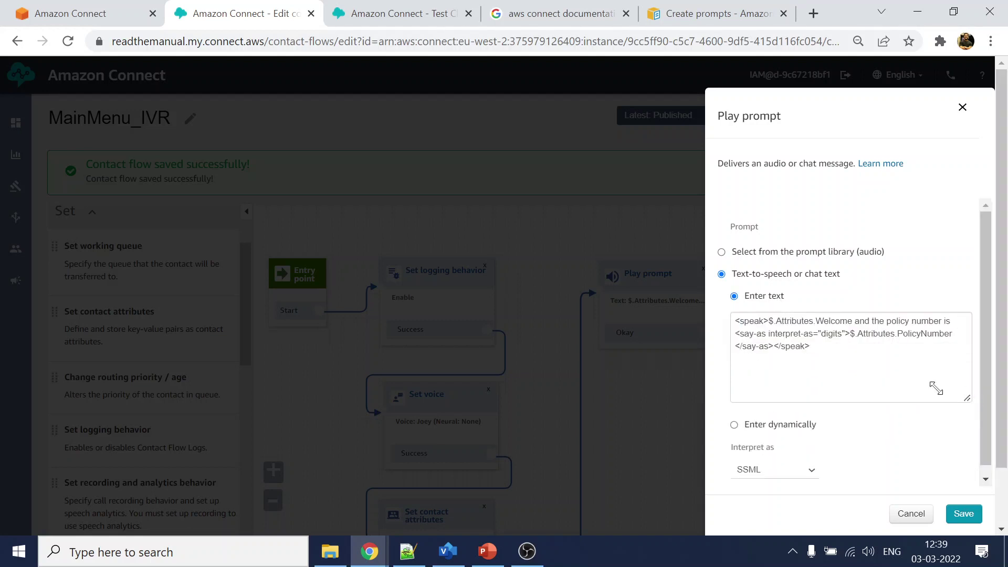
Step: Review the message's speak tags, Welcome attribute, digits say-as tag and PolicyNumber attribute, and save the Play prompt block
left_click_drag(736, 322, 767, 322)
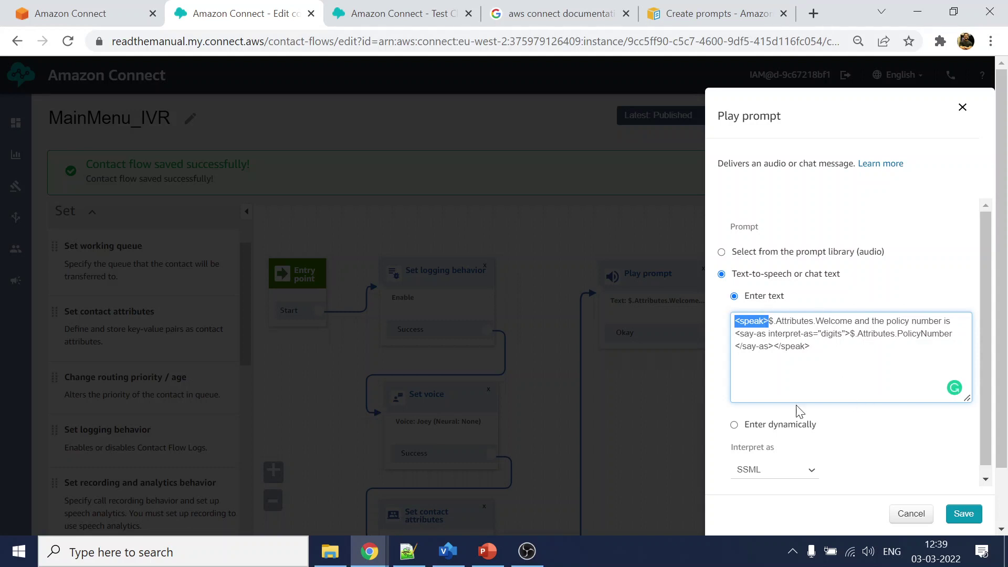
left_click(803, 322)
left_click_drag(769, 321, 955, 321)
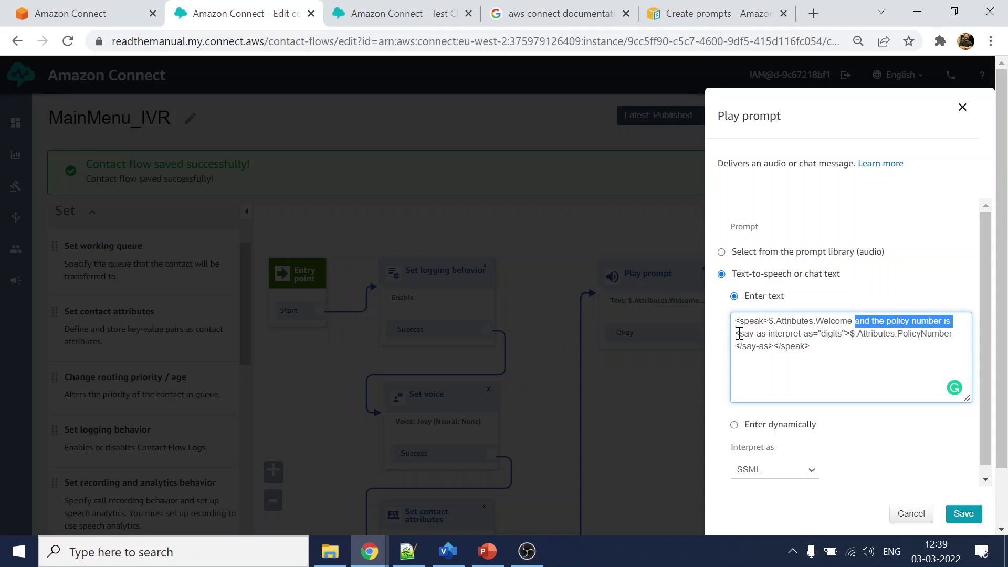
left_click_drag(861, 323, 807, 353)
left_click(808, 354)
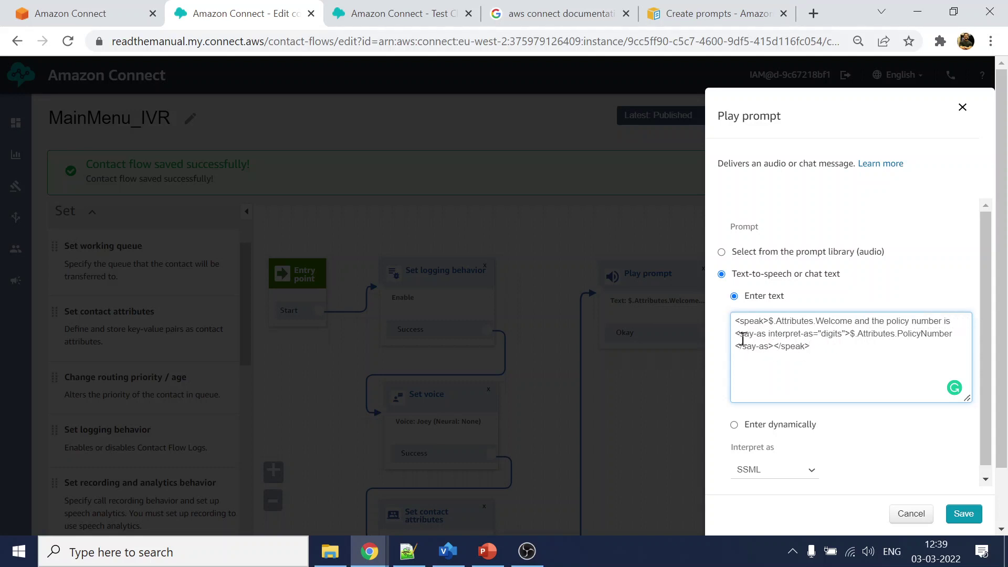
left_click_drag(739, 334, 761, 335)
double_click(832, 334)
double_click(943, 335)
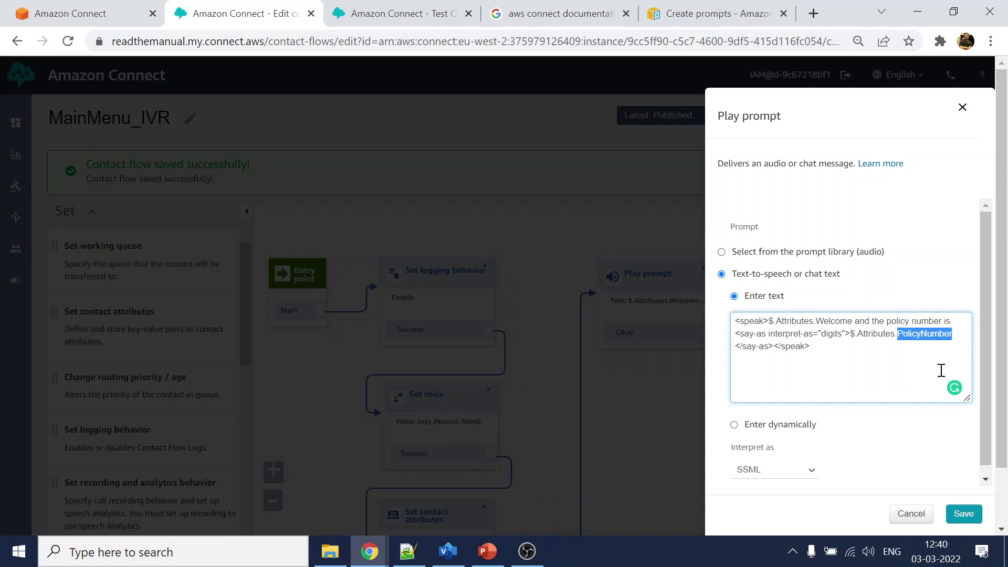
left_click(831, 351)
left_click(963, 514)
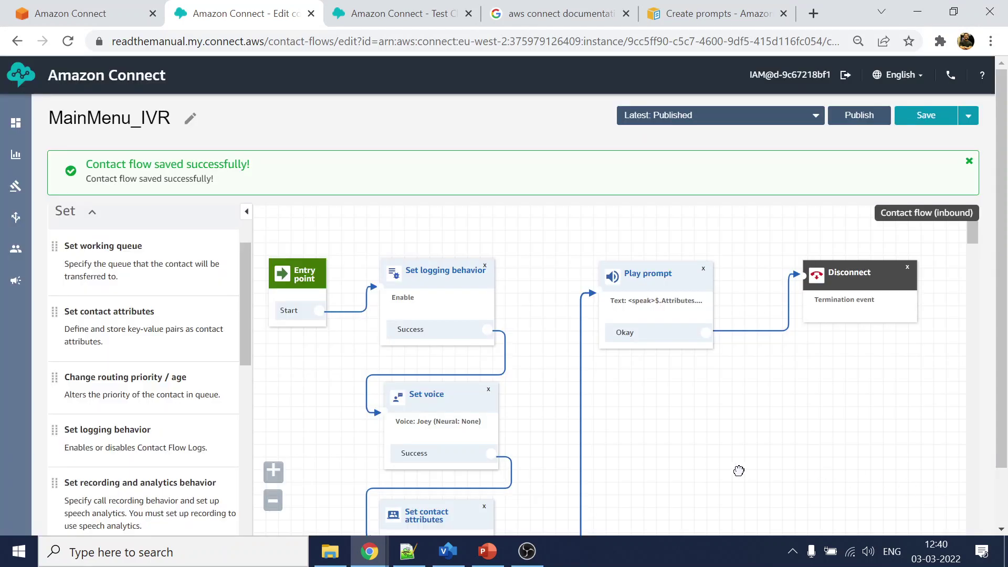
Step: Reopen the Play prompt block, recheck its $.Attributes.Welcome reference and interpretation setting, and save the block
scroll(700, 362, "down", 3)
scroll(699, 362, "up", 3)
left_click(656, 266)
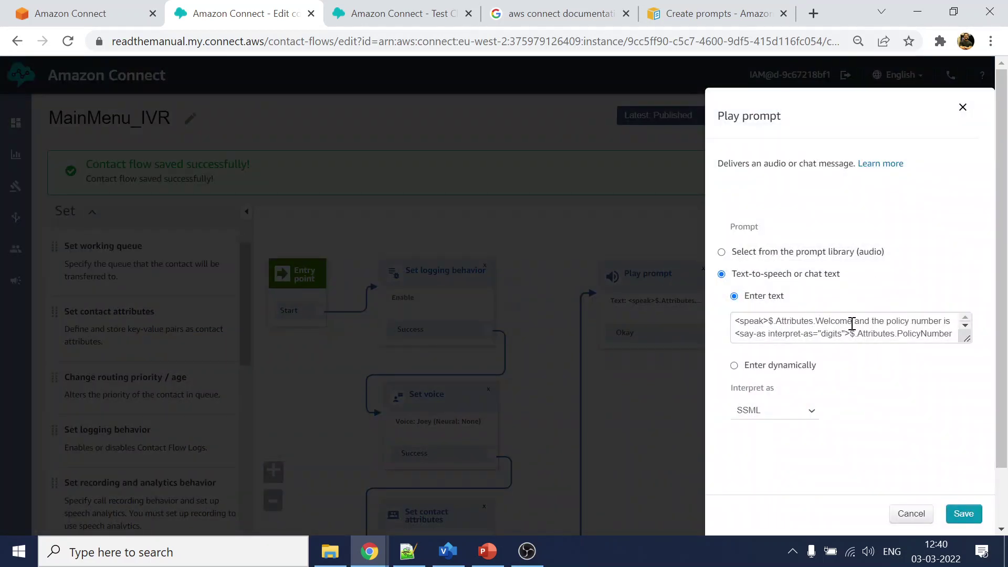
left_click_drag(852, 322, 764, 322)
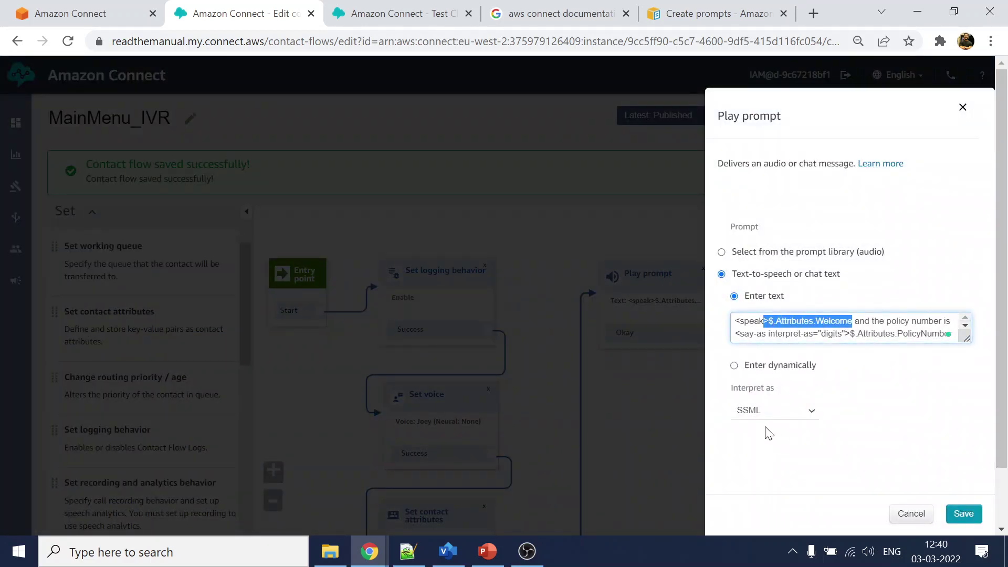
left_click(964, 517)
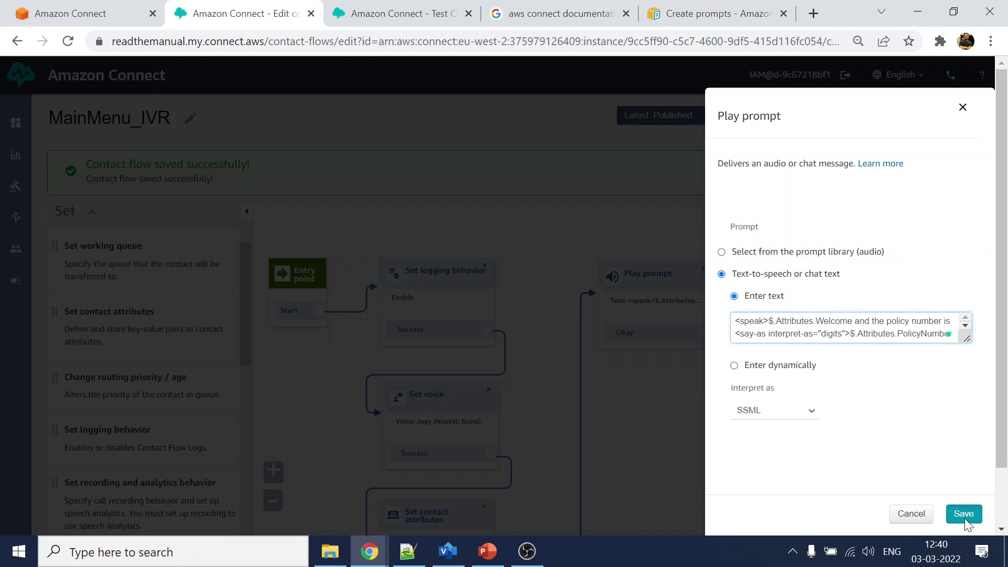